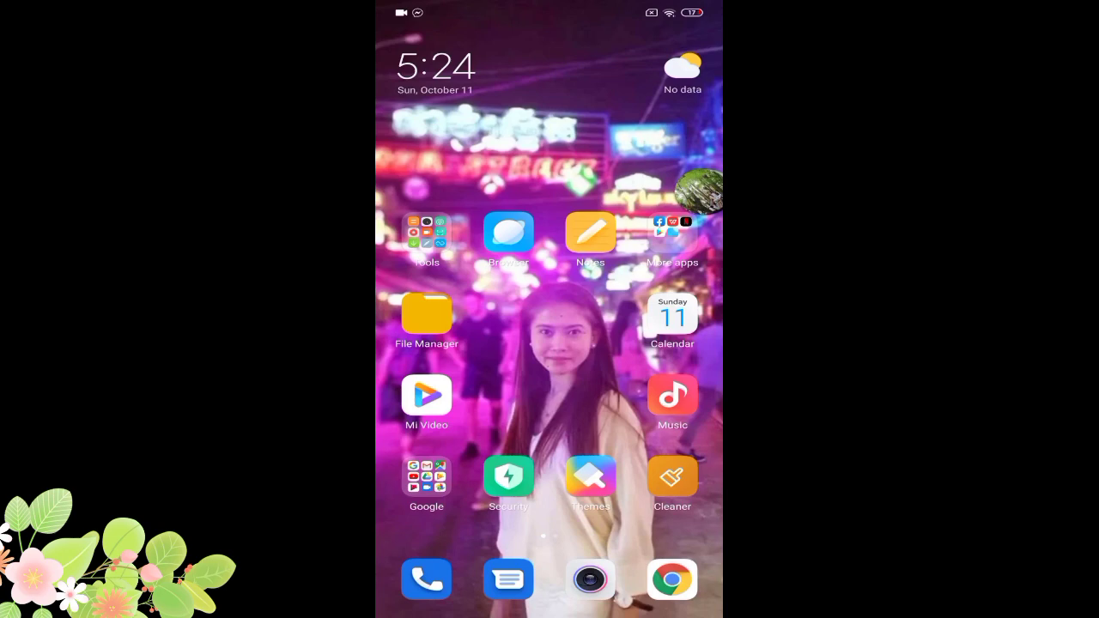
Launch Gmail from the Google apps folder
click(427, 478)
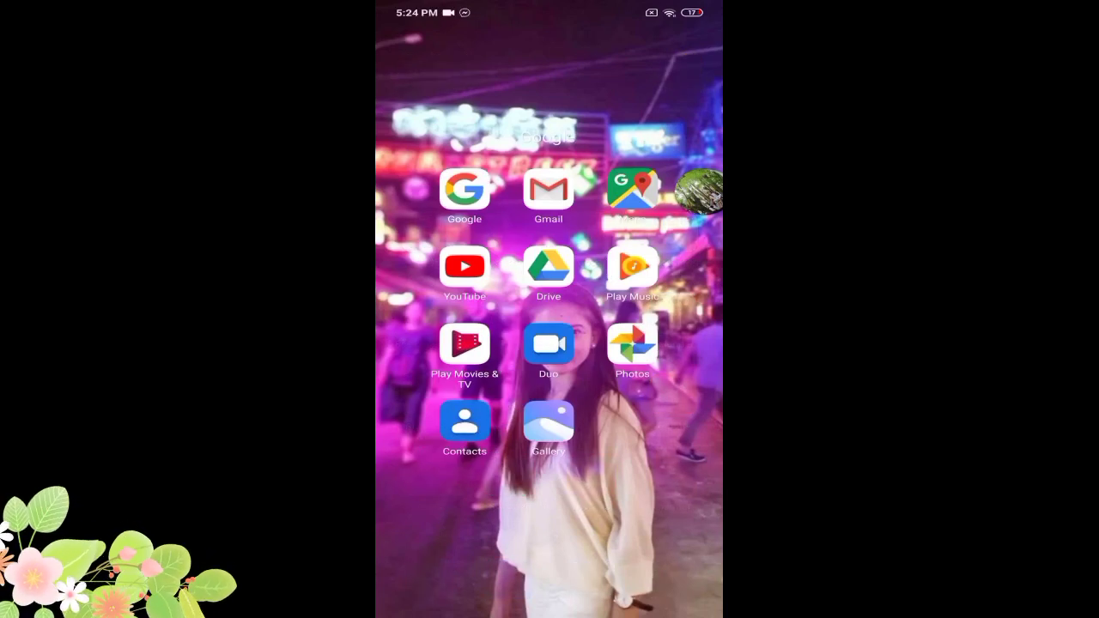
click(548, 190)
scroll(548, 343, down, 5)
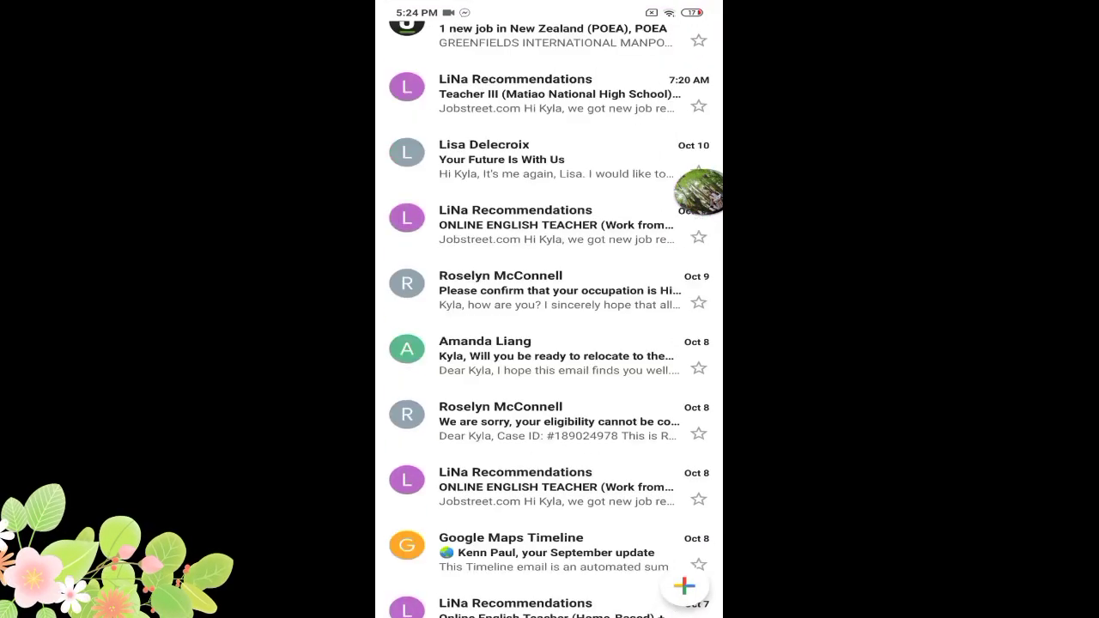
scroll(549, 343, up, 5)
From the signed-in accounts list, choose to add another email account
click(685, 44)
key(Escape)
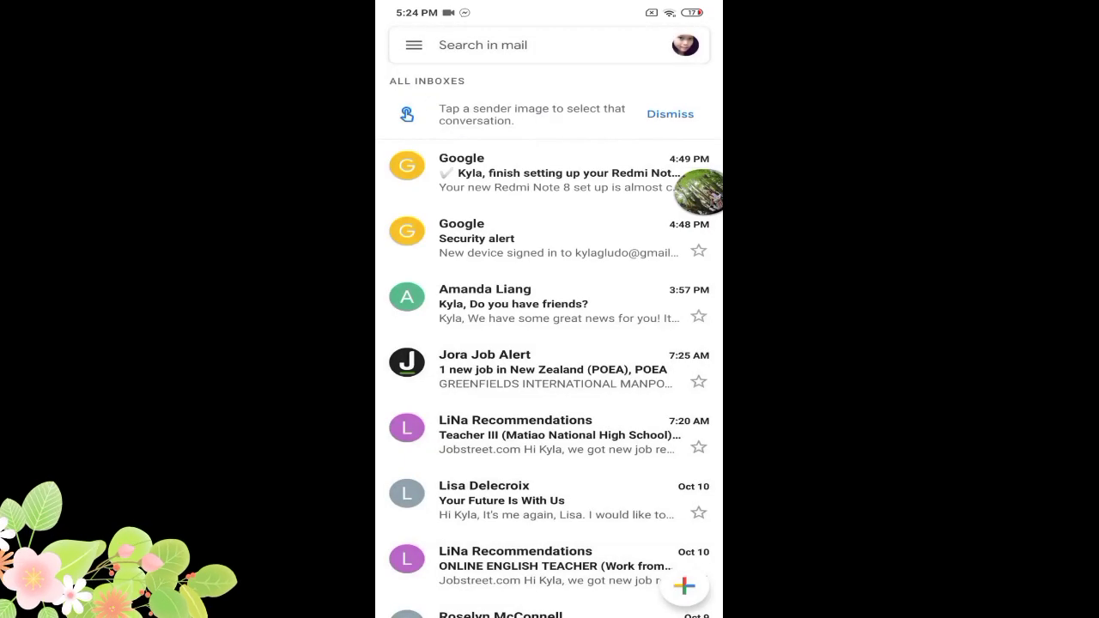
click(685, 45)
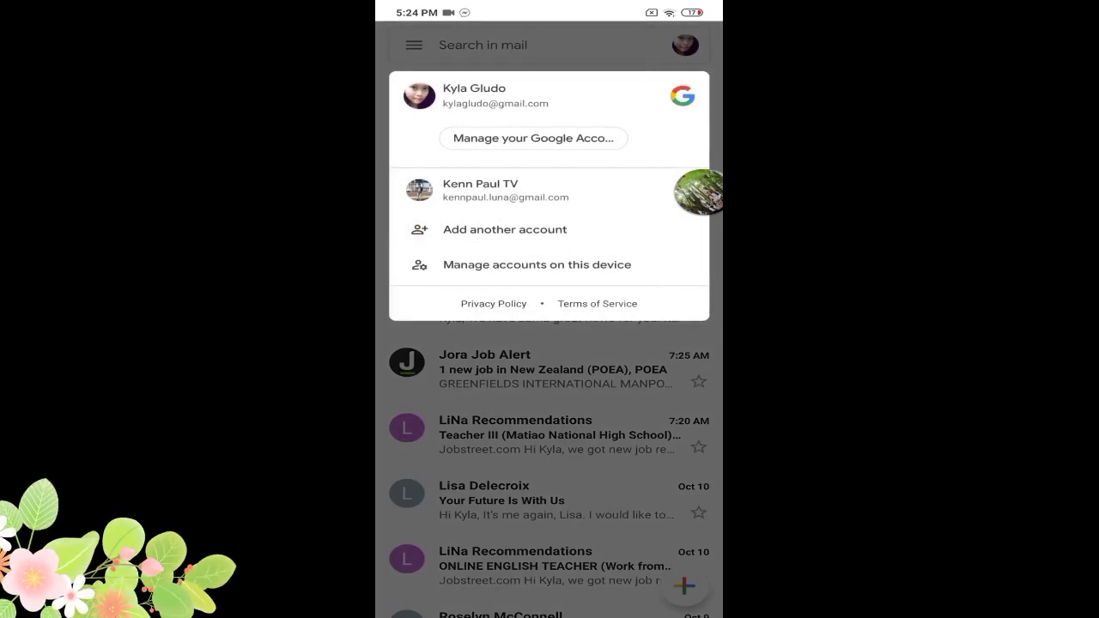
click(504, 229)
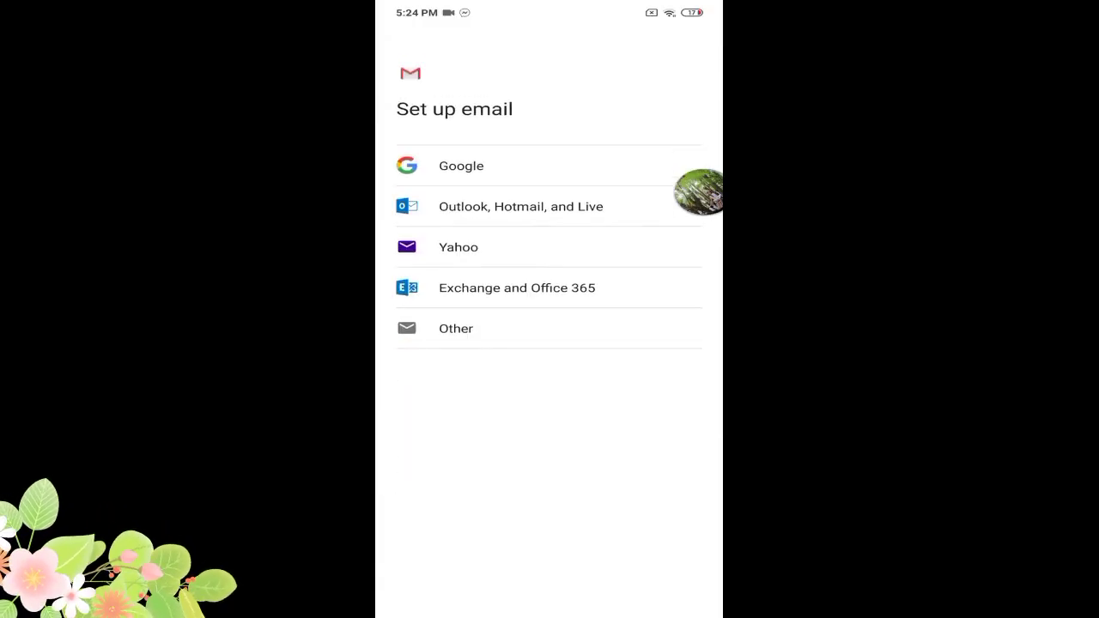
Choose Exchange and Office 365 and enter the school email address
click(516, 287)
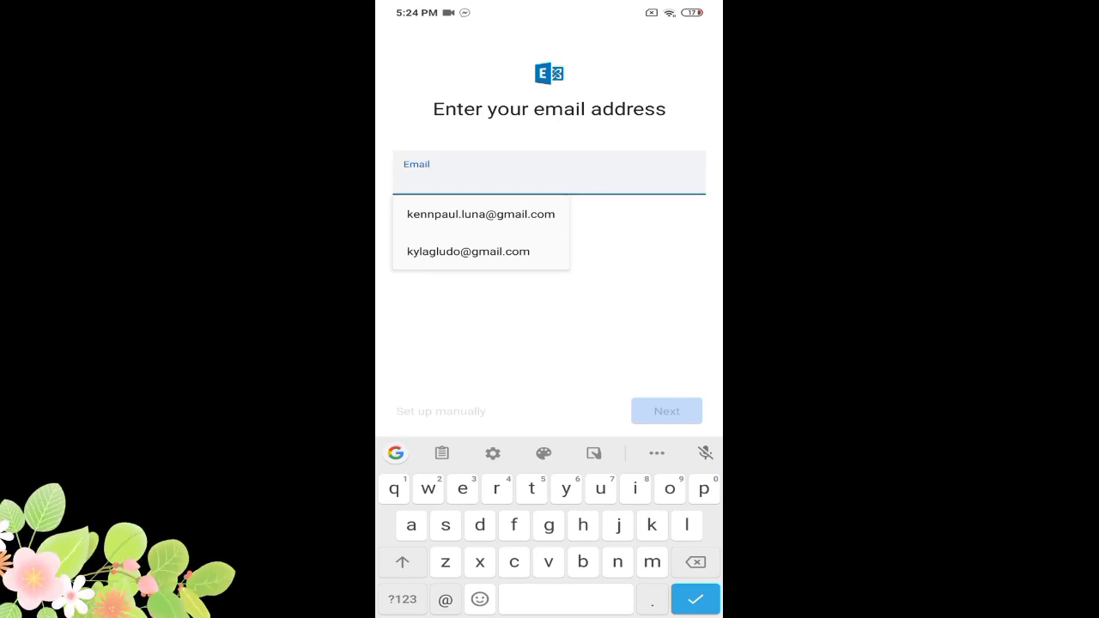
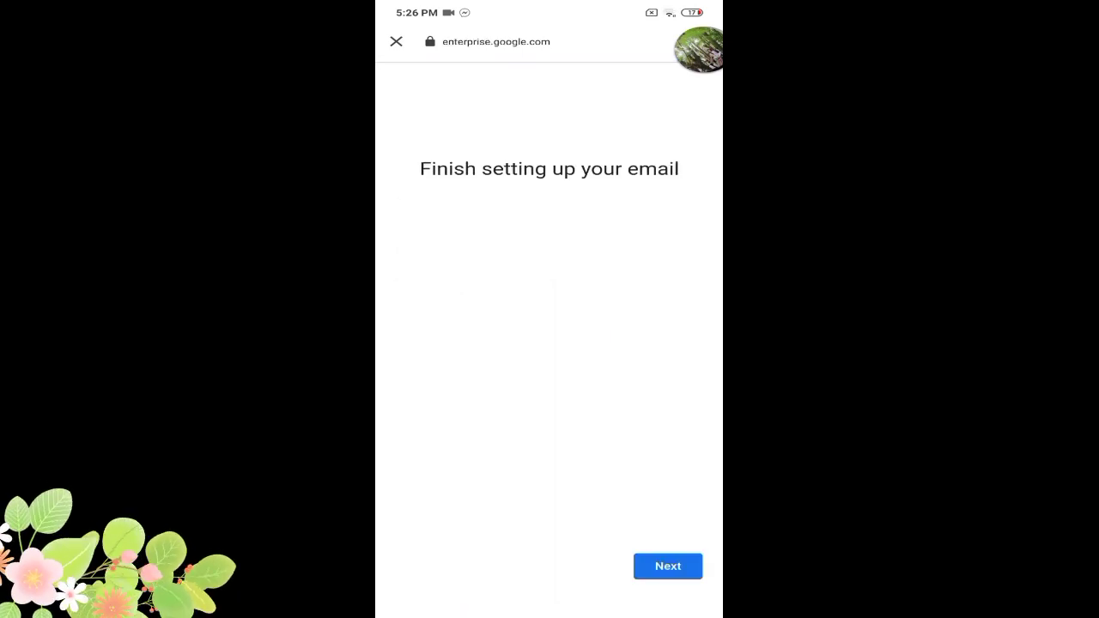
Enter the school account password, then finish setup and review Gmail's permissions
click(667, 566)
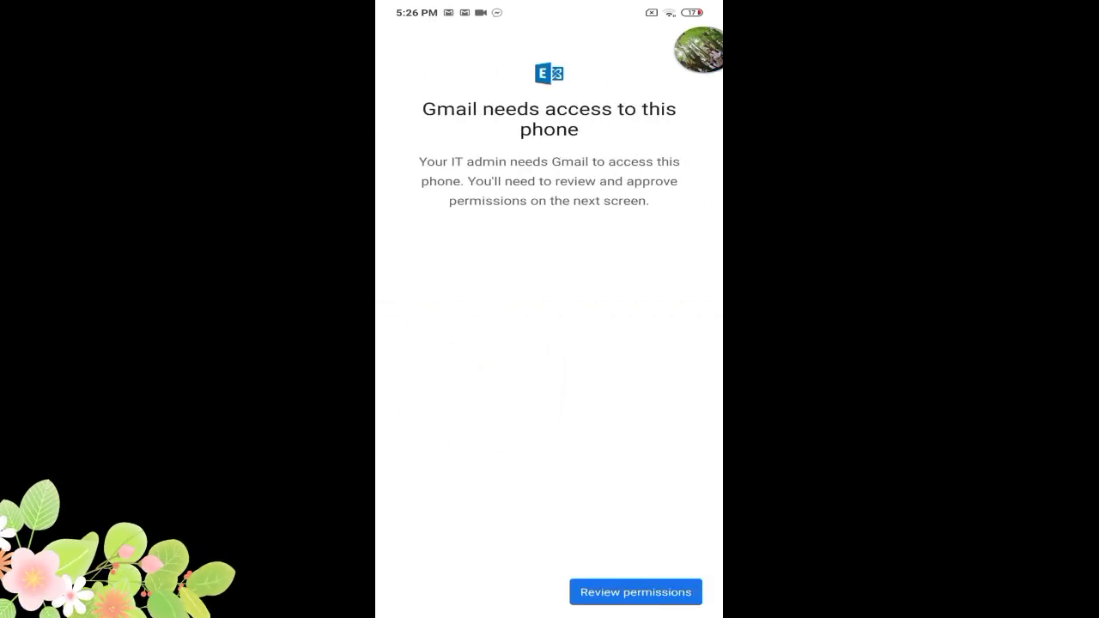
click(635, 591)
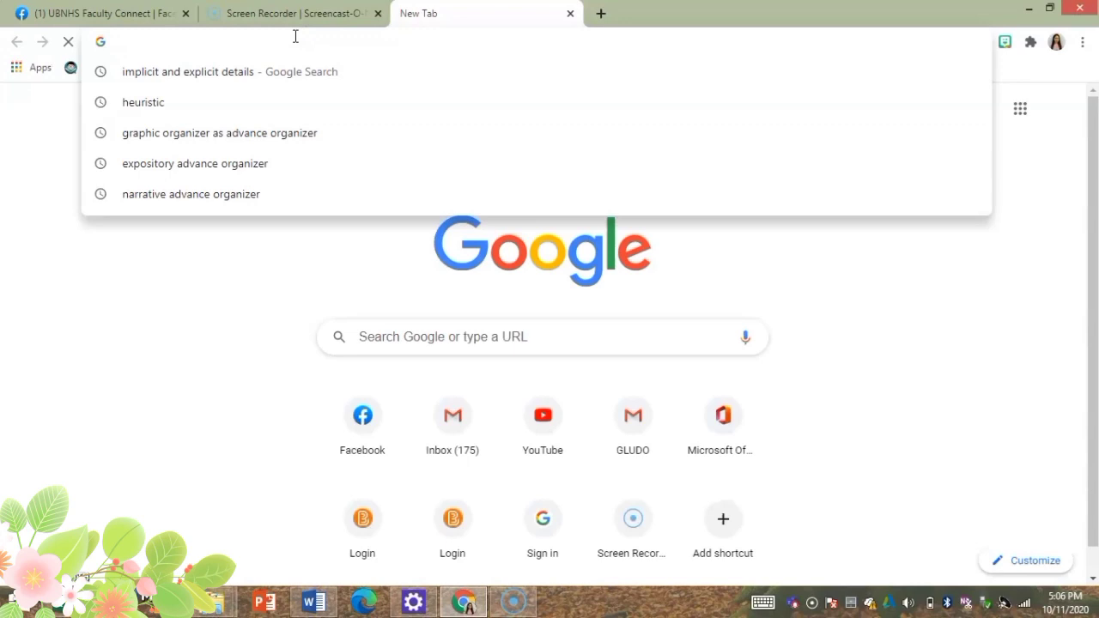
text(ww)
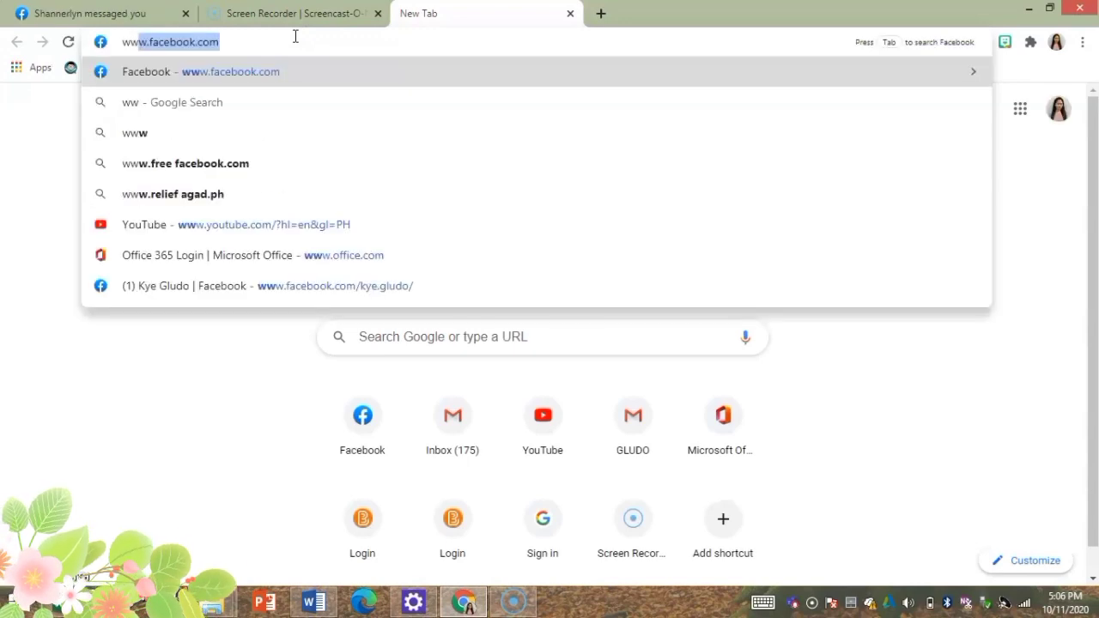
text(w.)
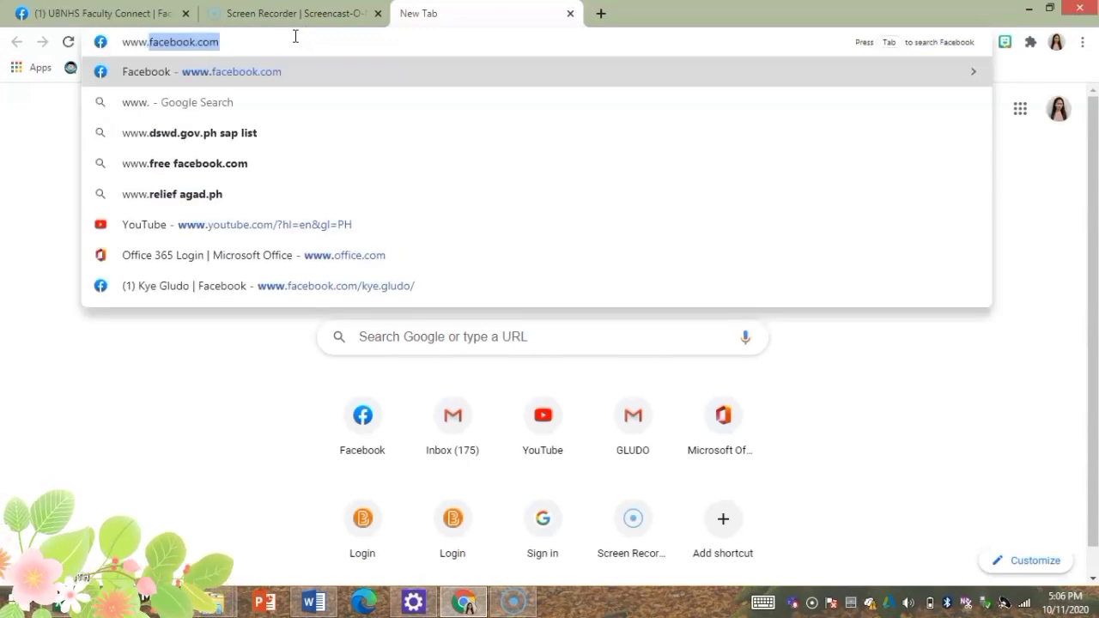
text(off)
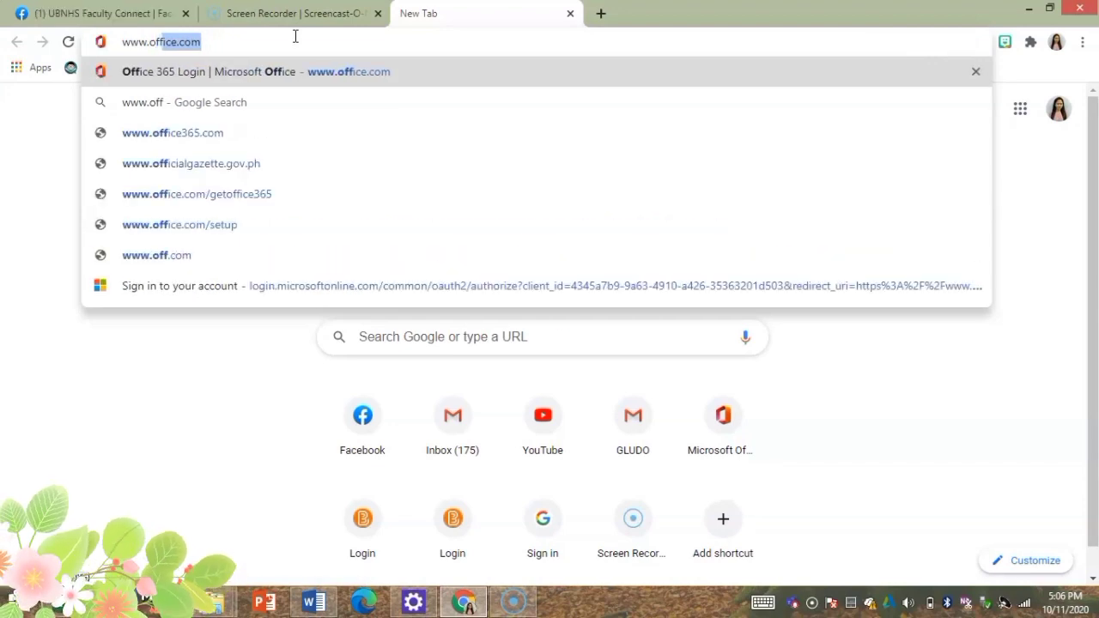
key(Return)
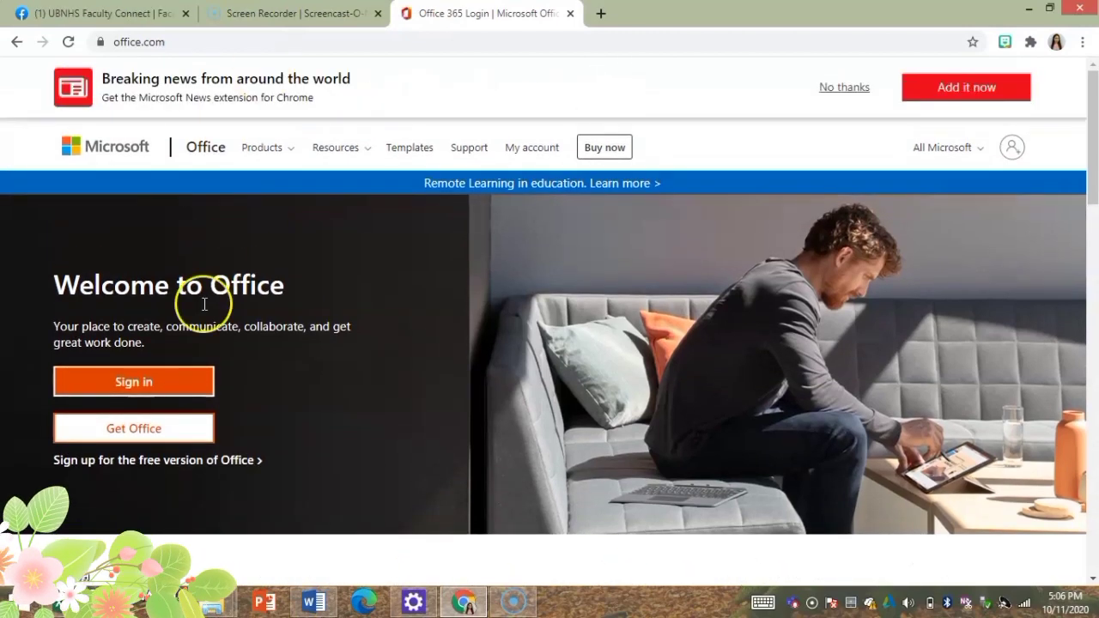
click(177, 389)
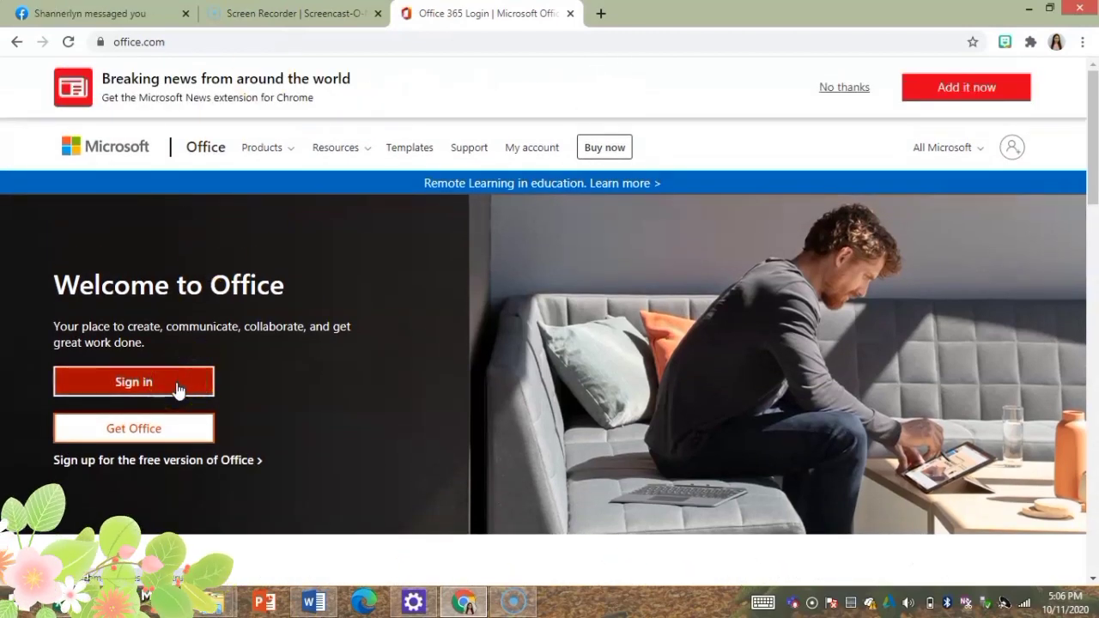
click(177, 389)
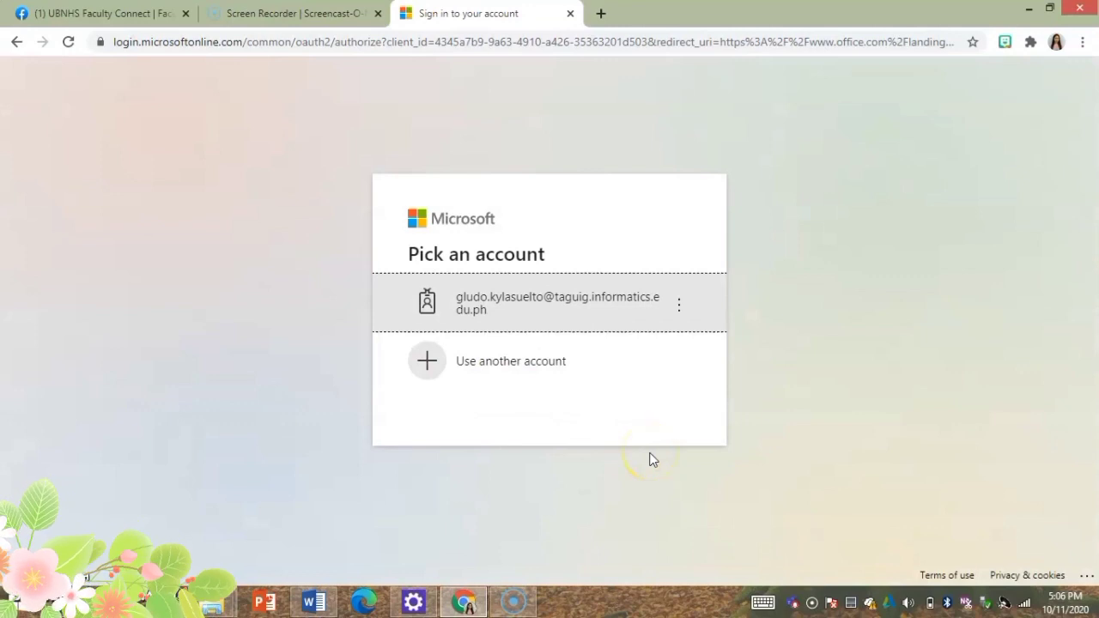
Use a different account, replacing the prefilled address with the school e-mail, and continue
click(541, 368)
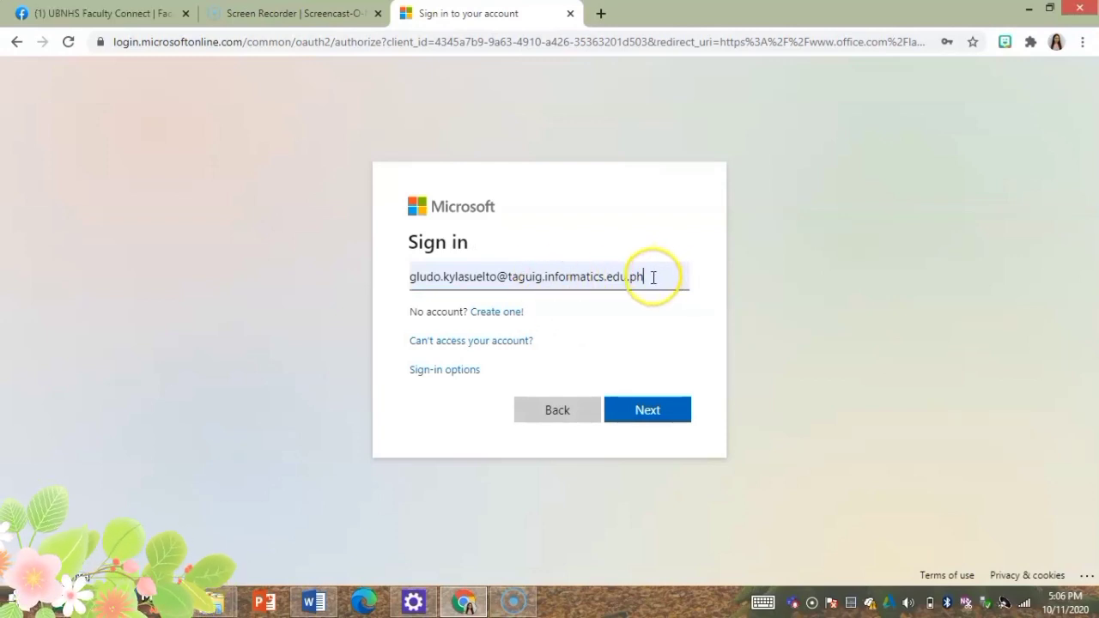
drag(650, 277, 390, 279)
key(BackSpace)
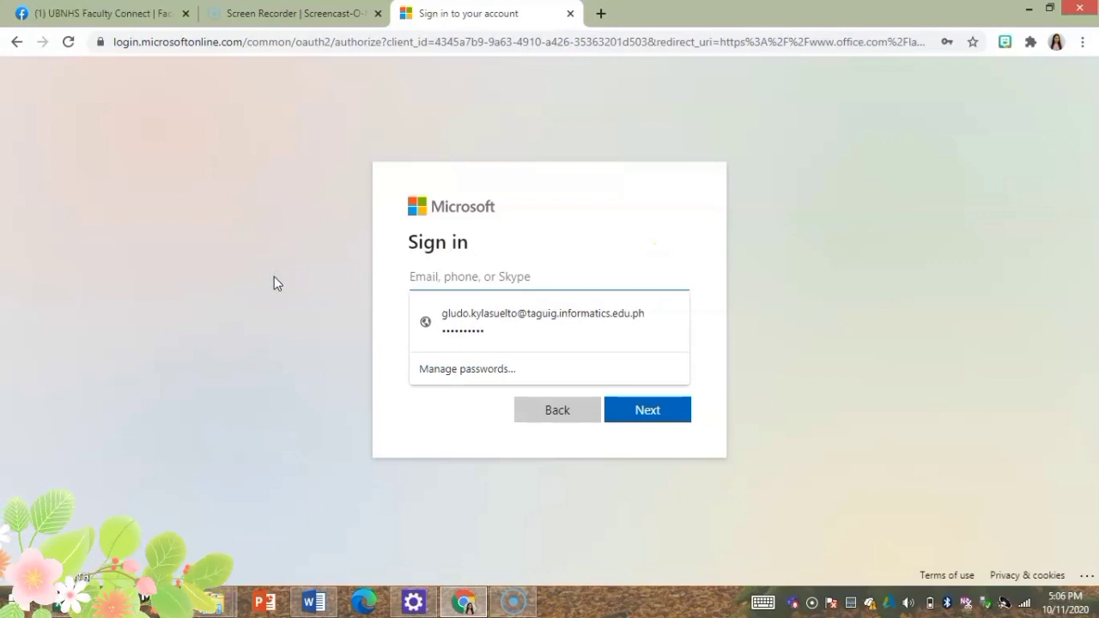
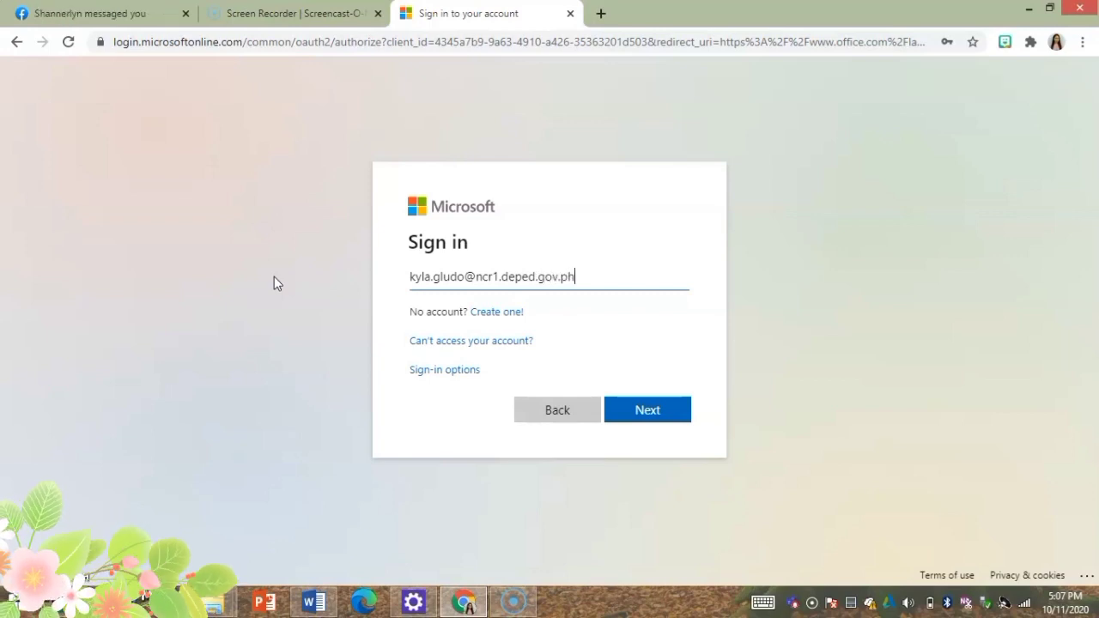
click(638, 410)
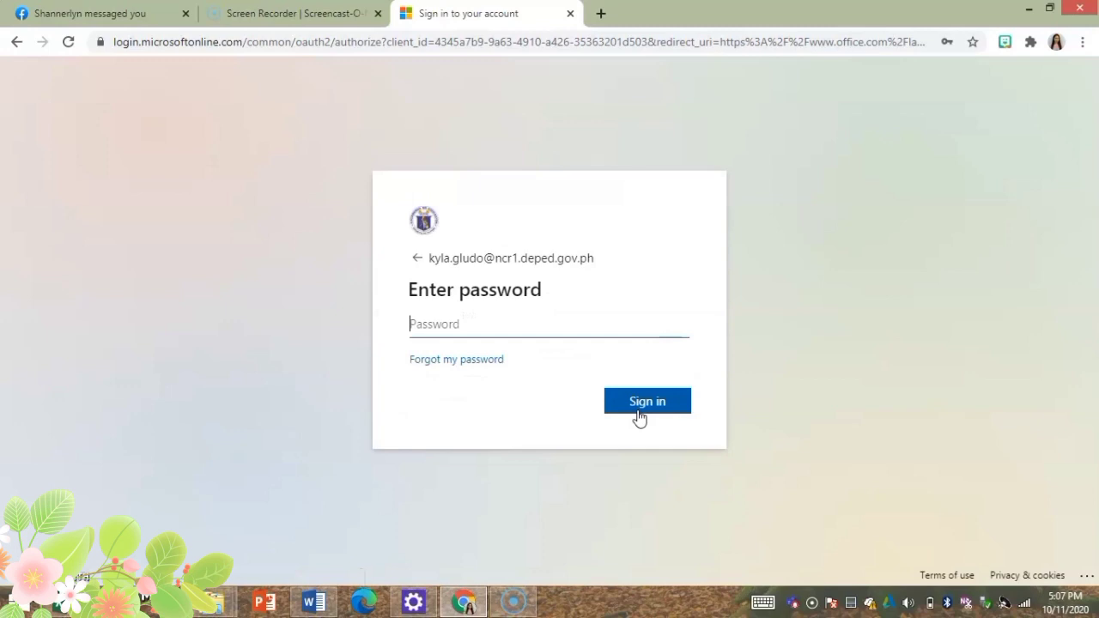
Sign in with the current password and decline saving it in Chrome
text(*)
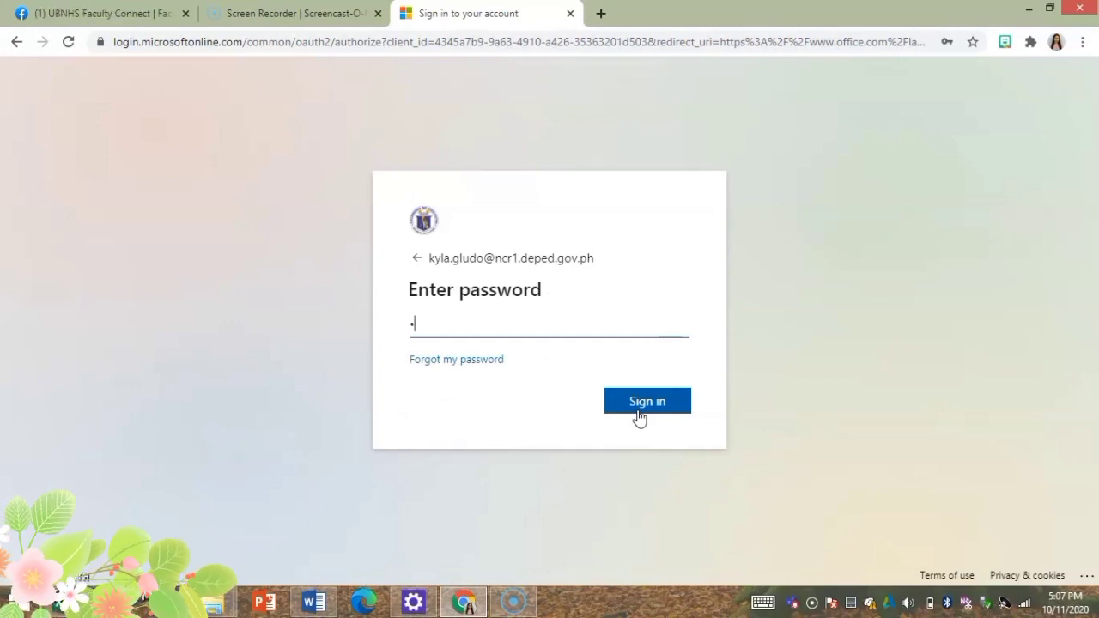
text(**)
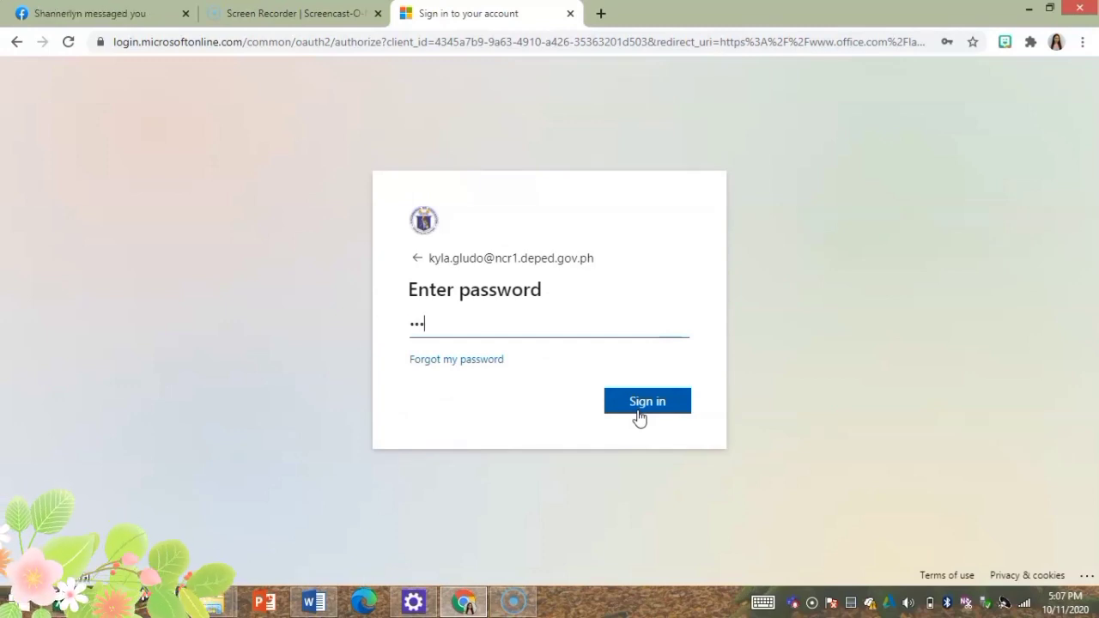
text(*)
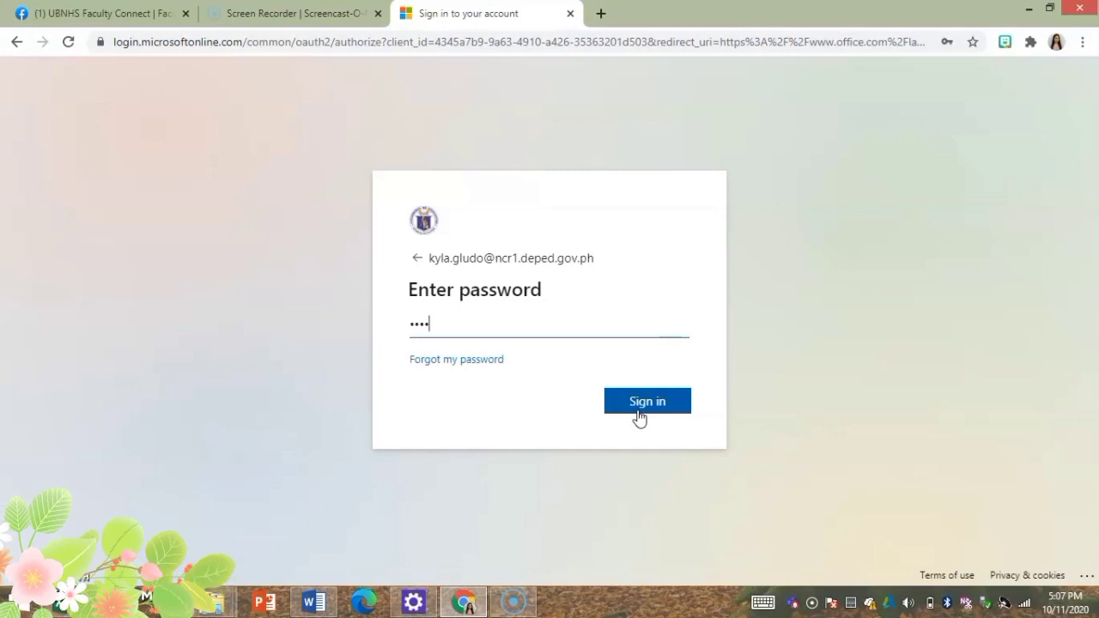
text(**)
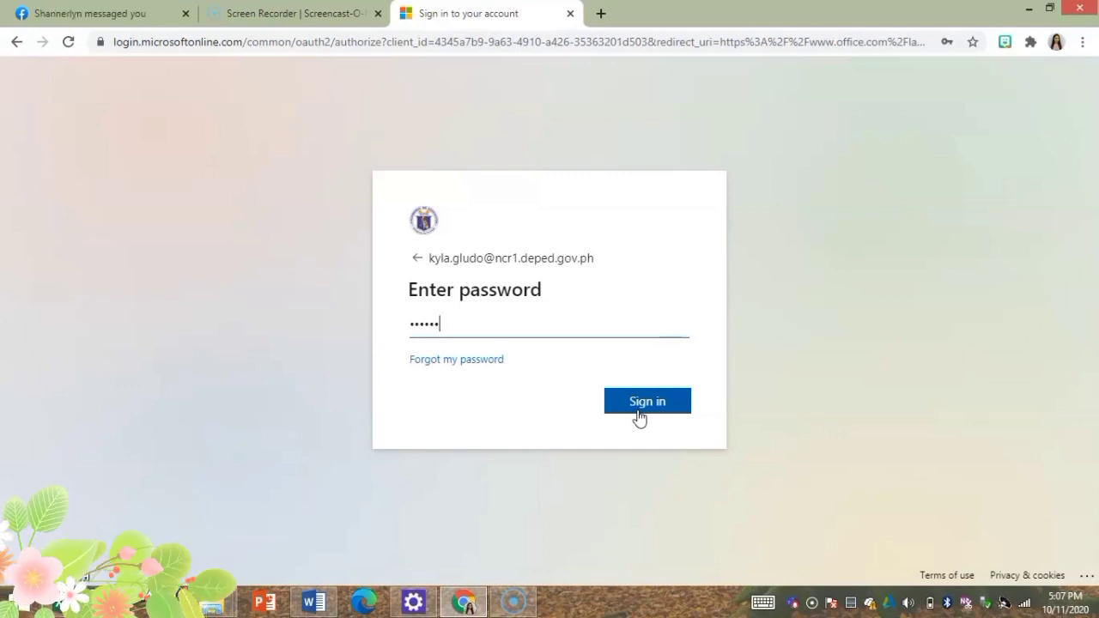
text(**)
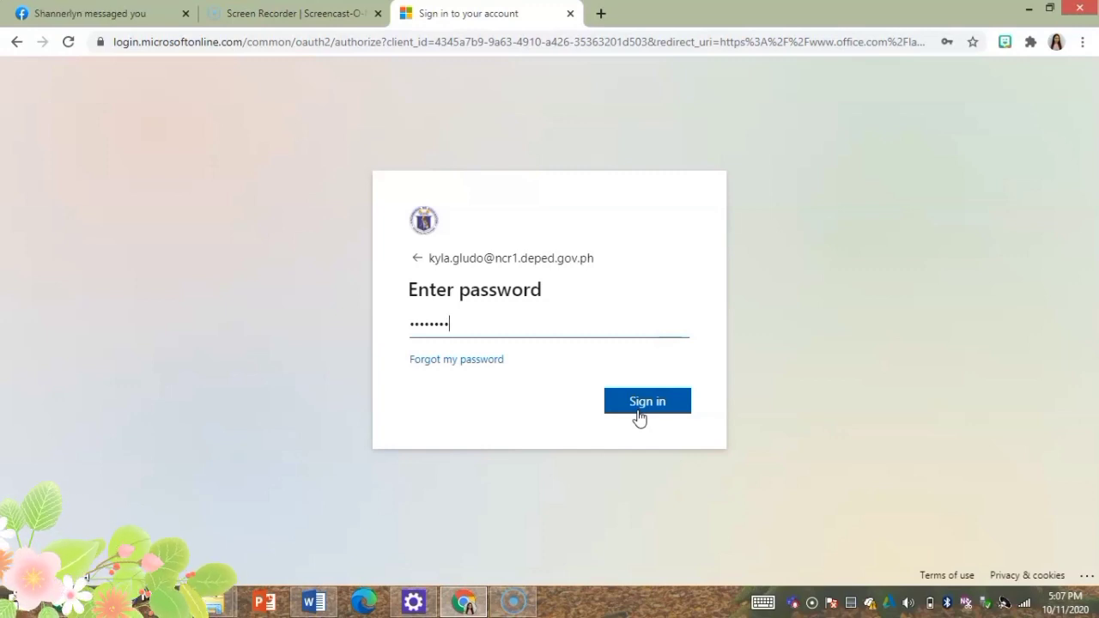
click(645, 417)
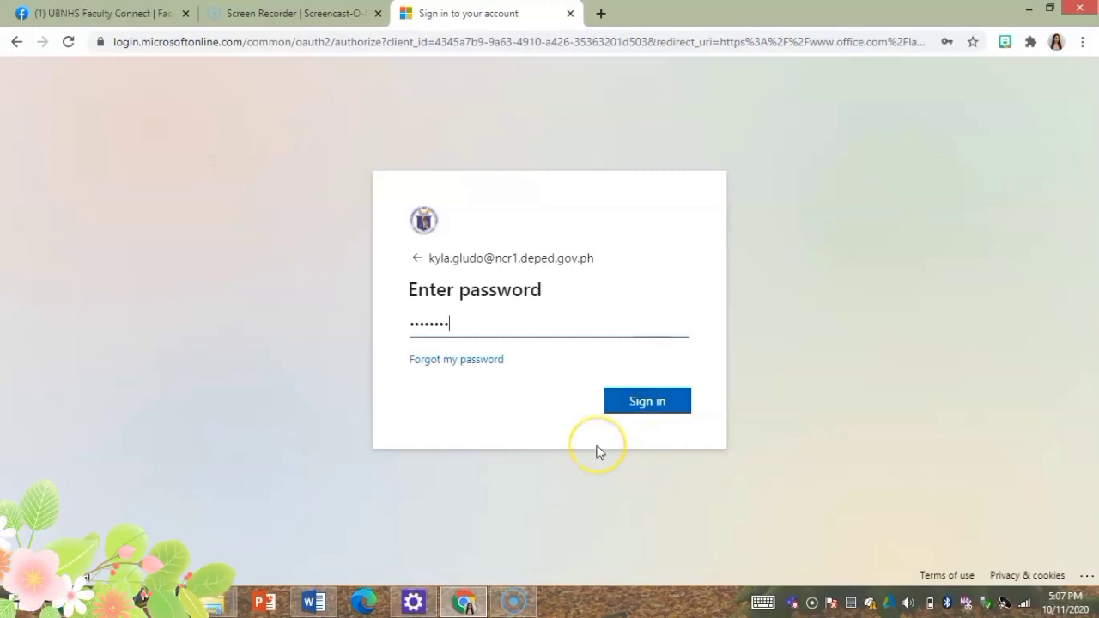
click(643, 406)
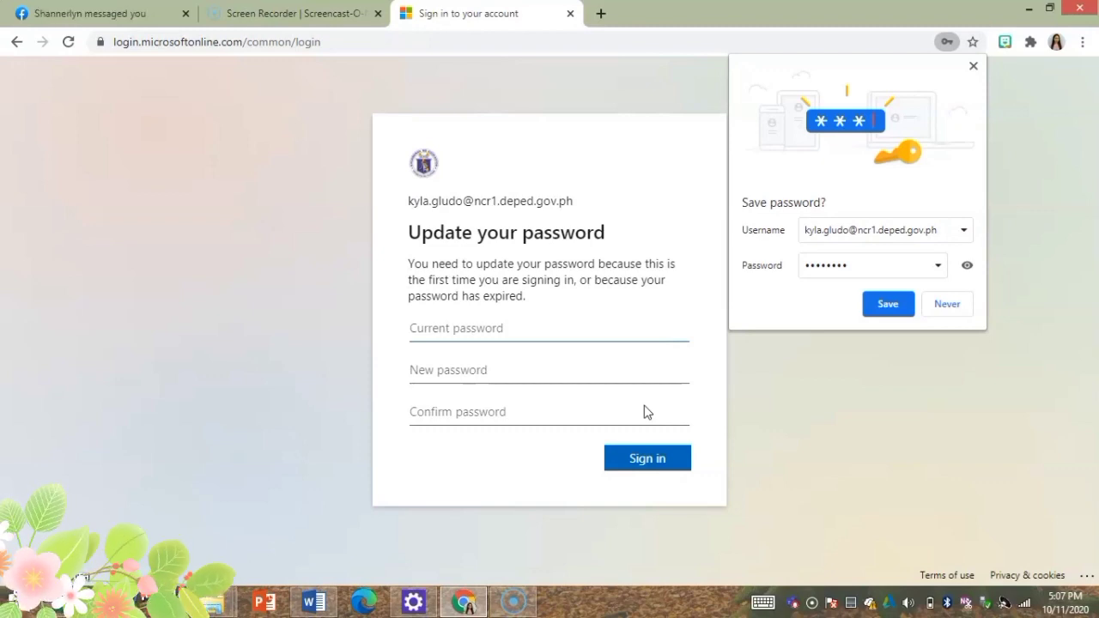
click(944, 306)
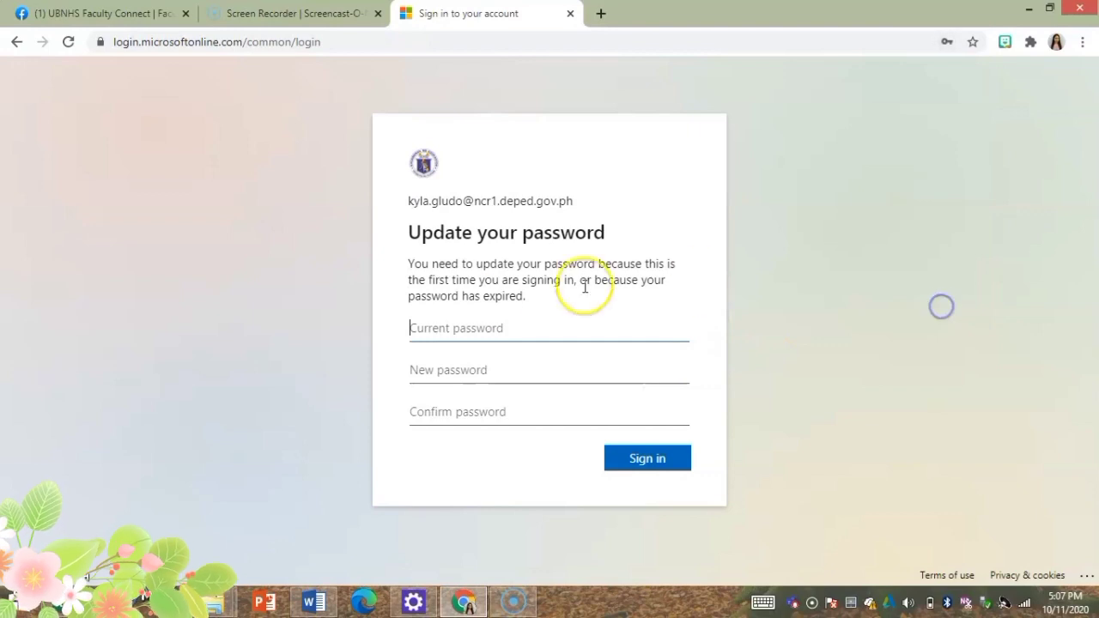
Fill in current, new and confirmation passwords on Update your password and submit
click(449, 326)
text(*)
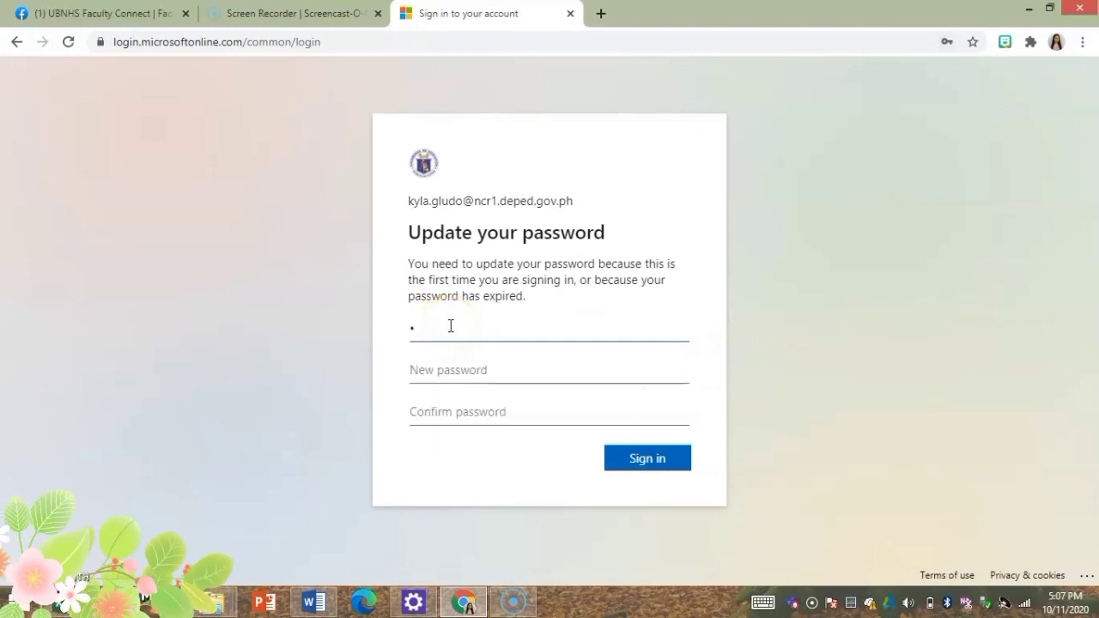
text(*)
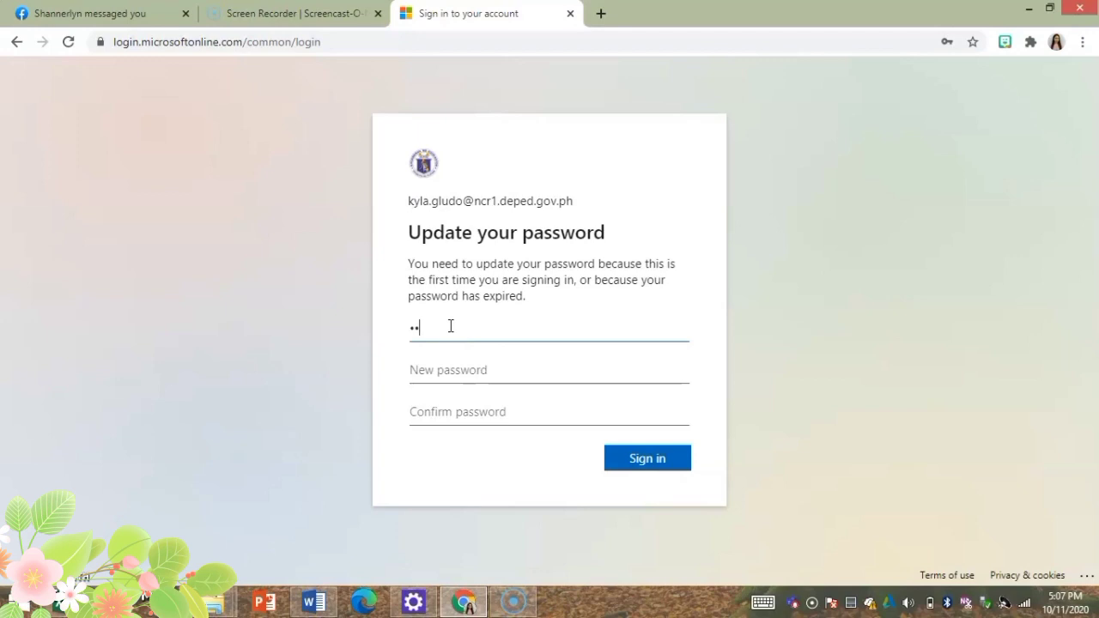
text(*)
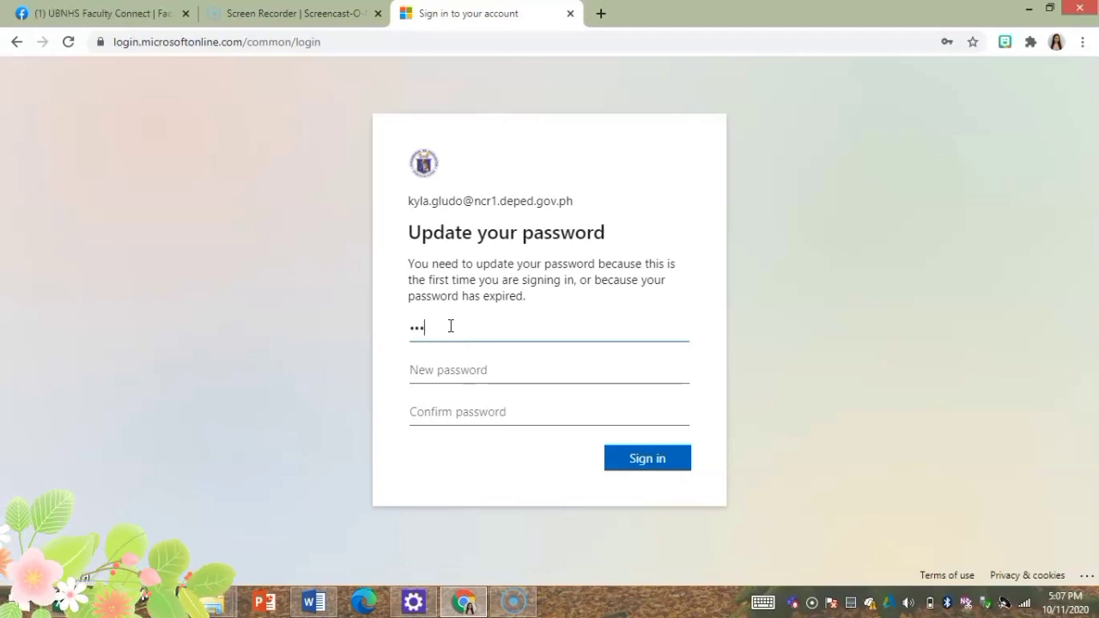
text(****)
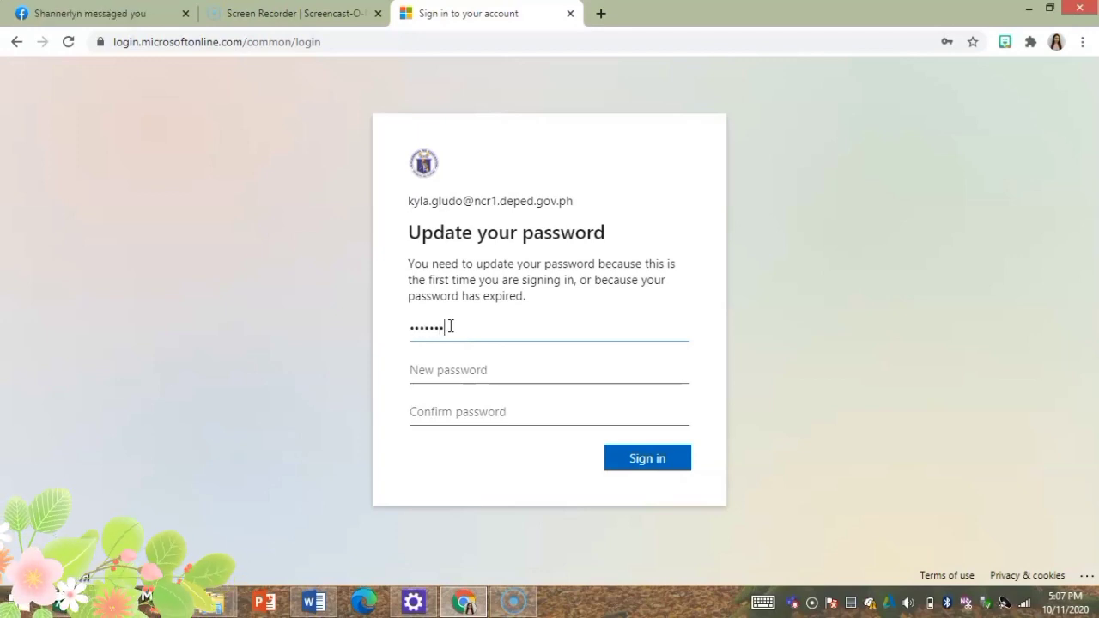
text(*)
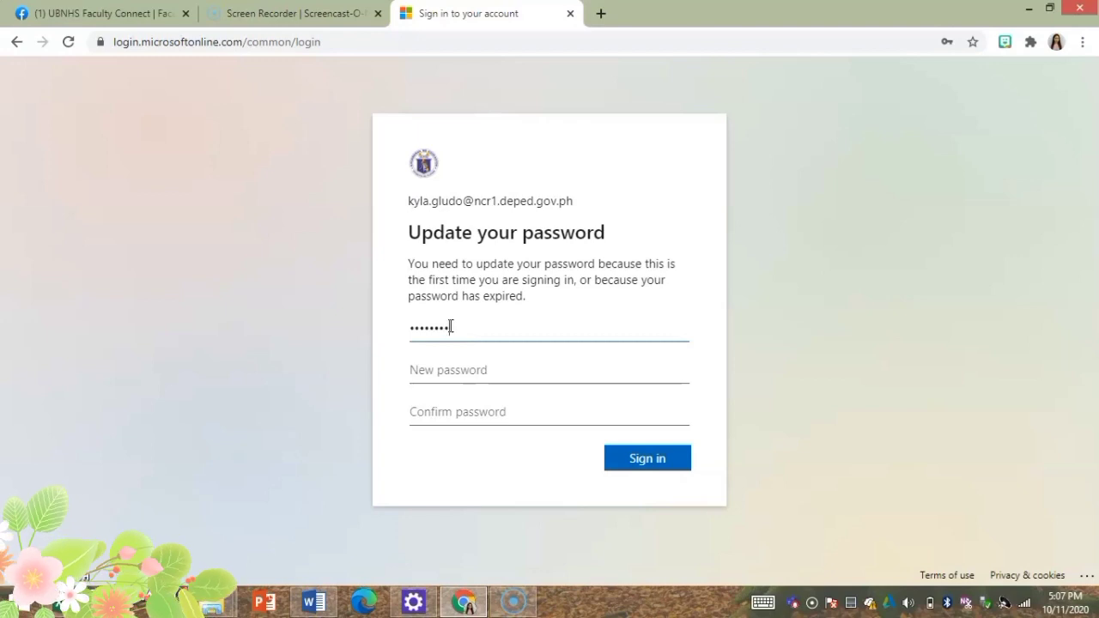
click(449, 372)
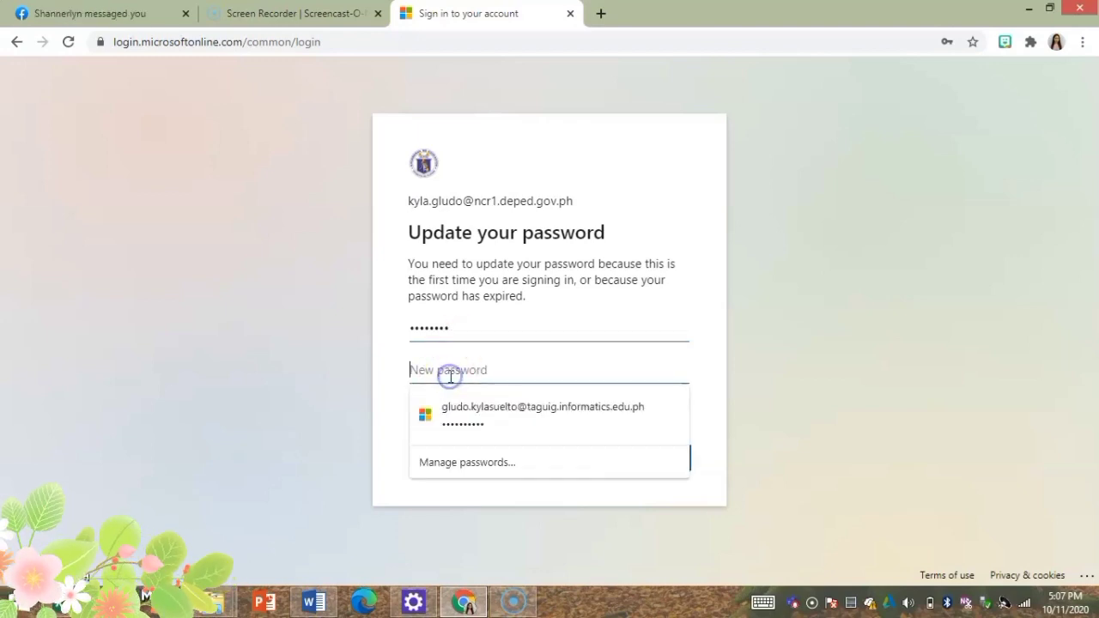
text(••)
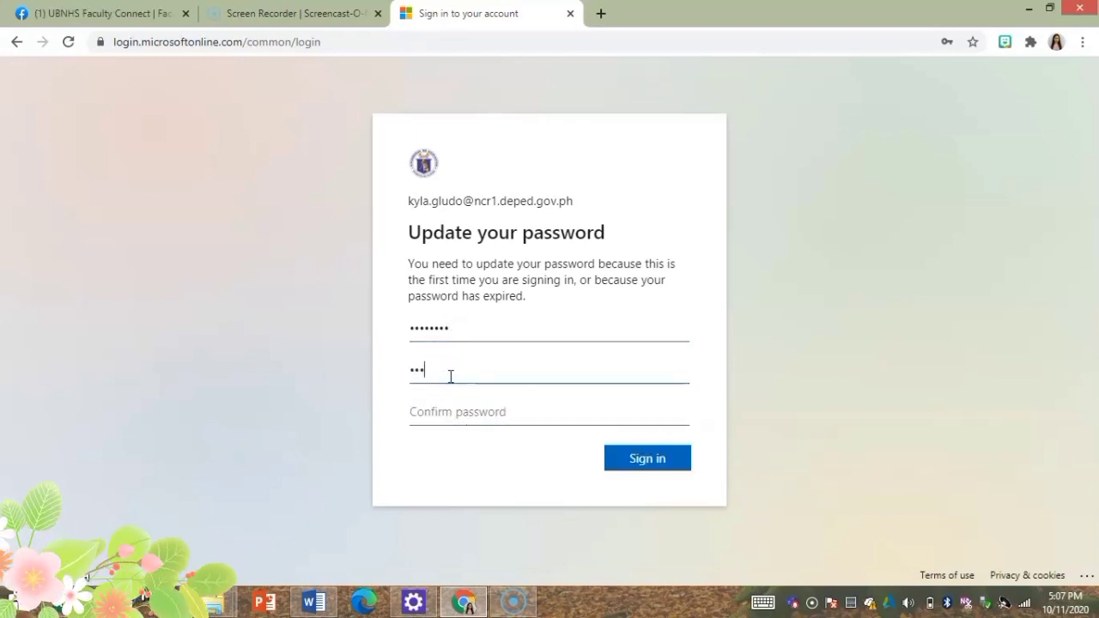
text(•••)
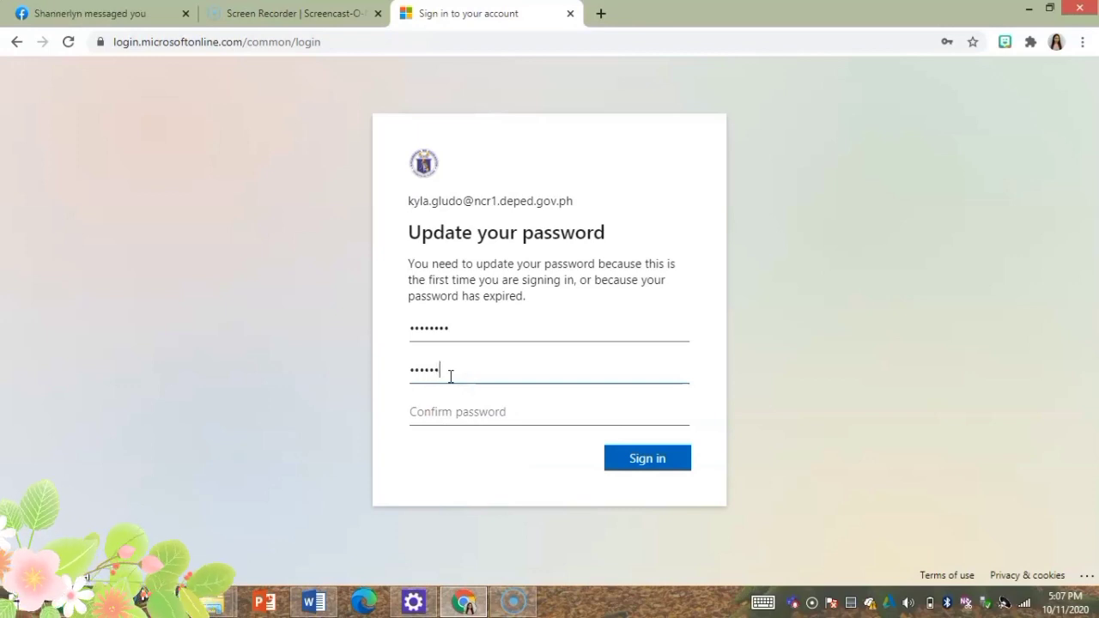
text(•••)
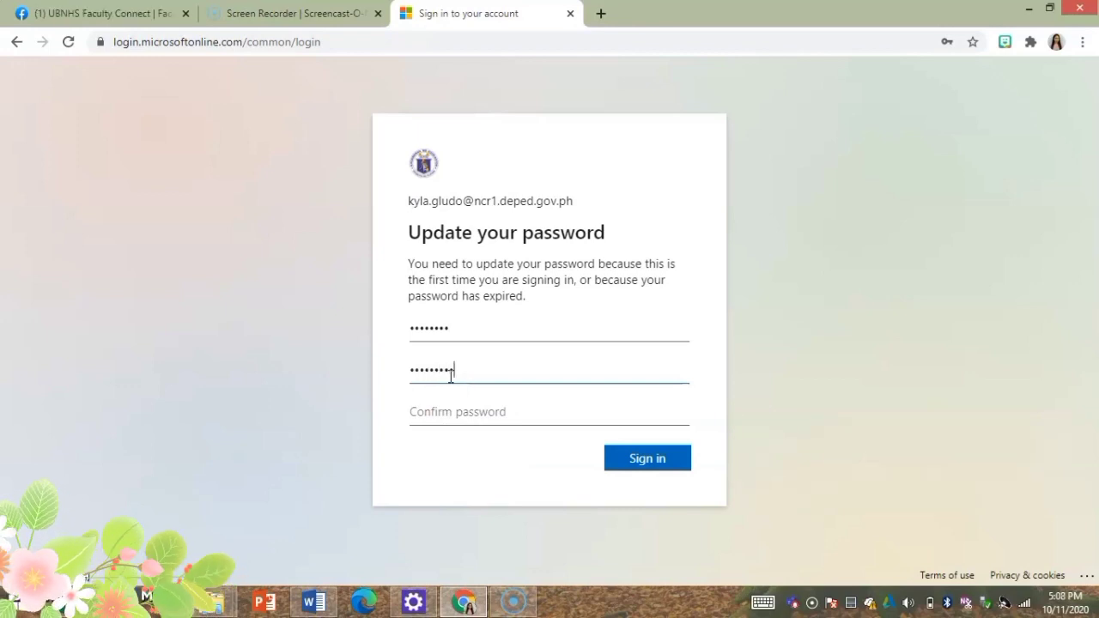
text(••)
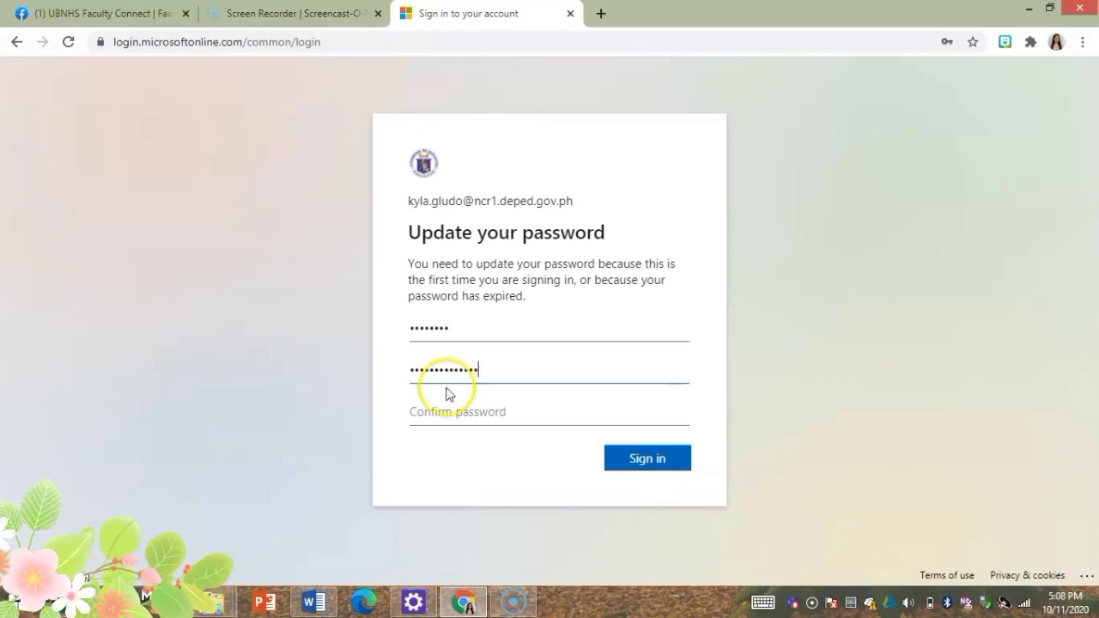
click(439, 416)
text(•)
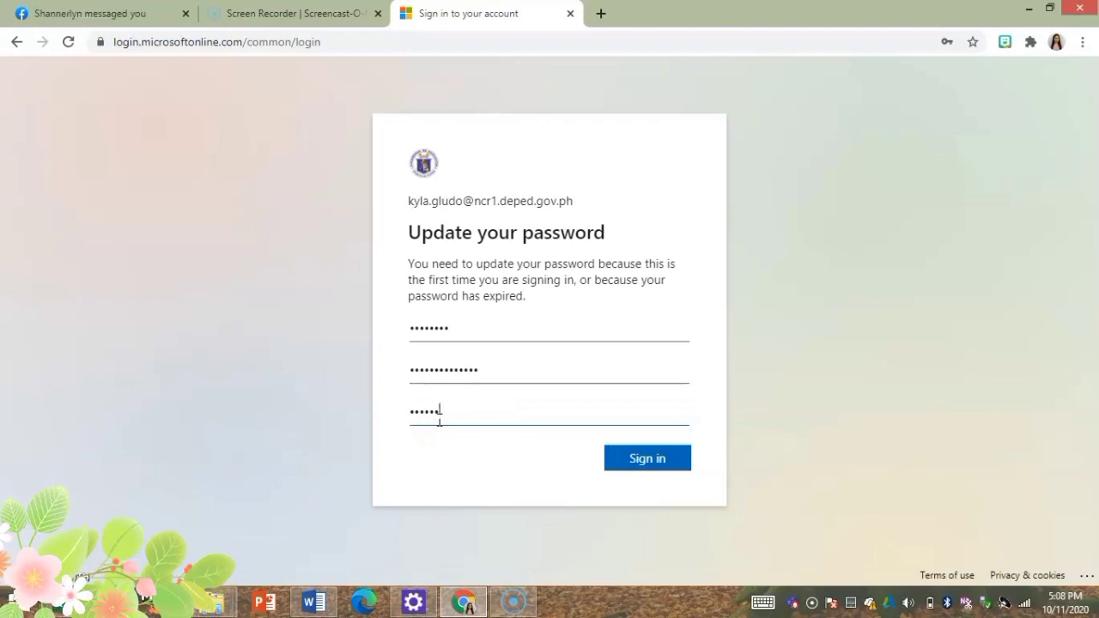
text(•)
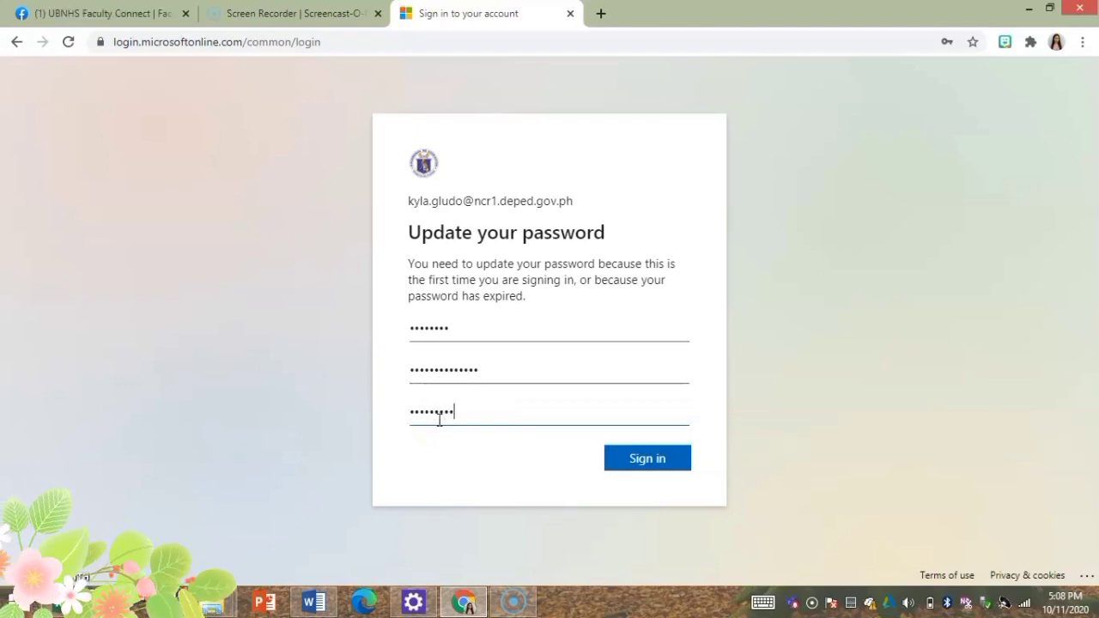
text(•)
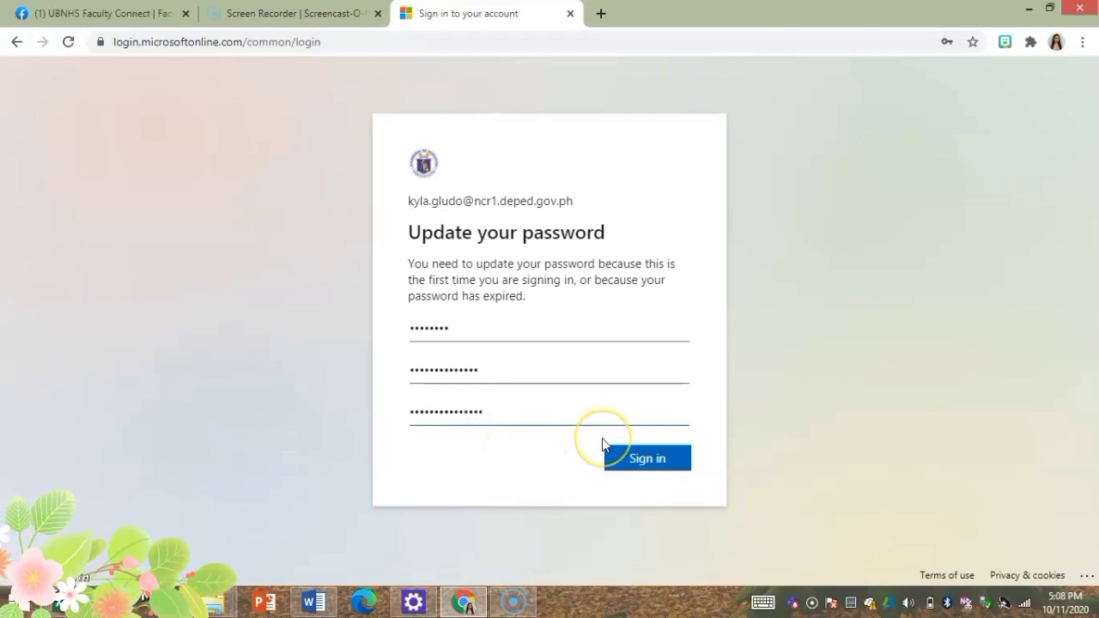
key(BackSpace)
key(Down)
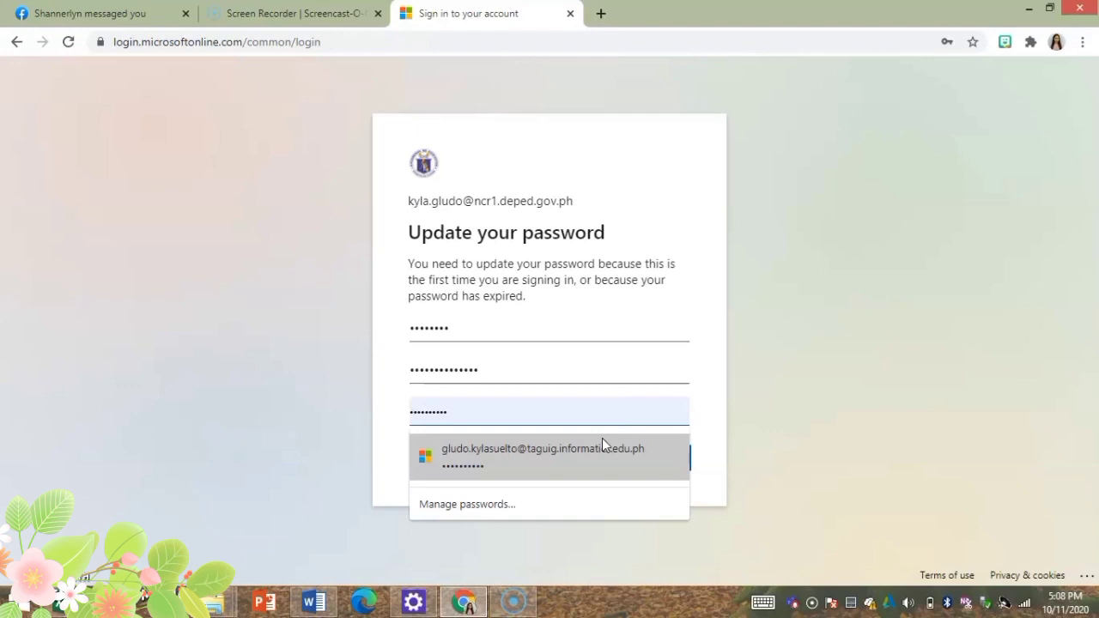
text(•)
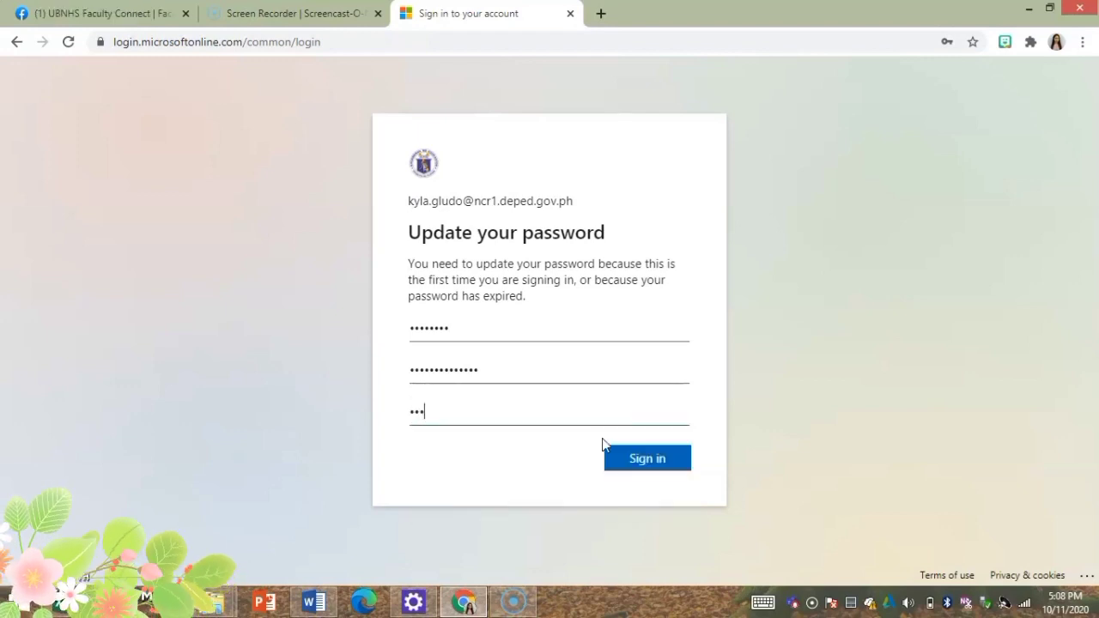
text(••)
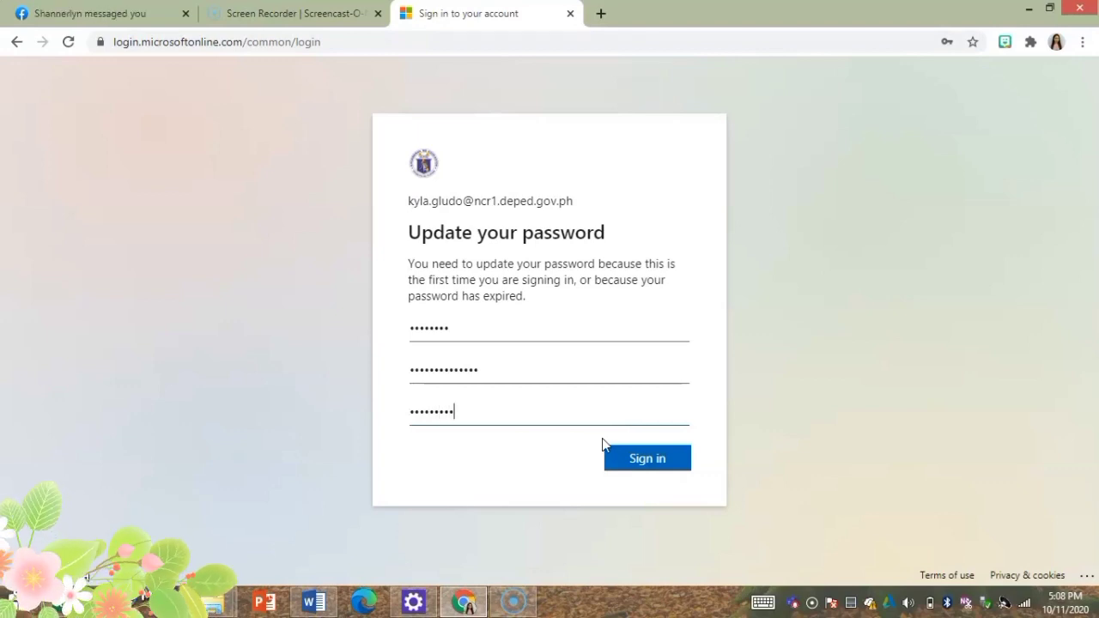
text(•)
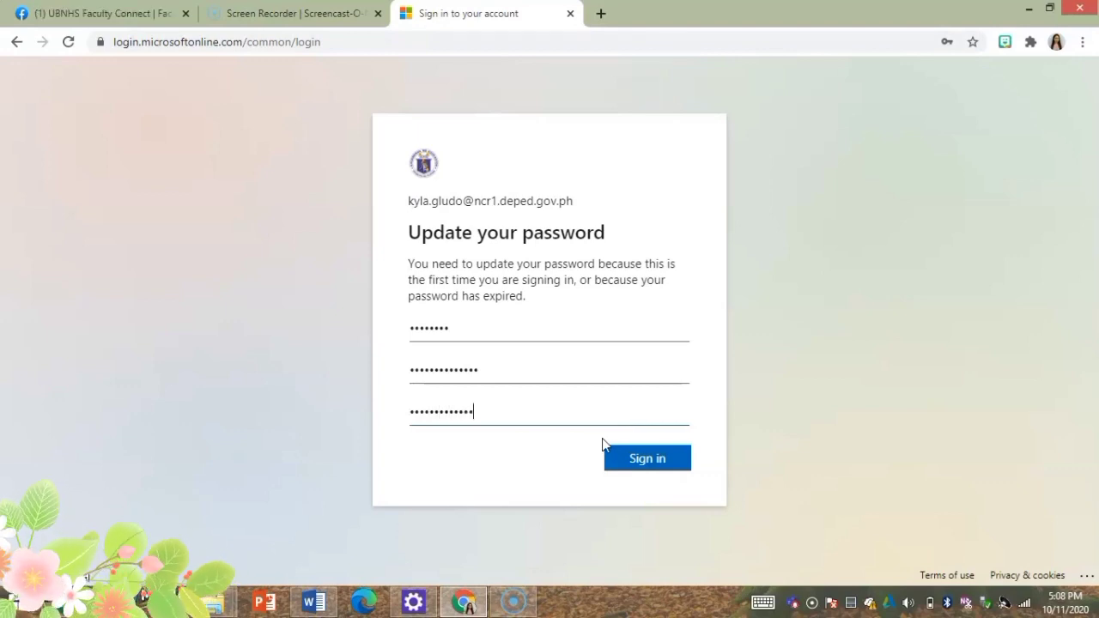
click(635, 456)
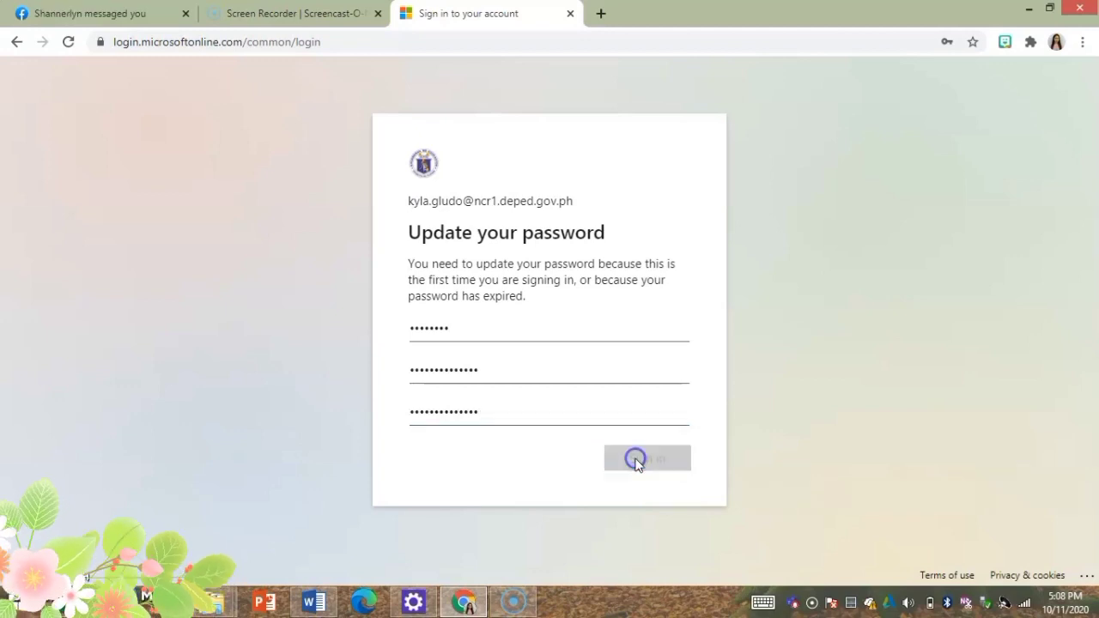
click(644, 464)
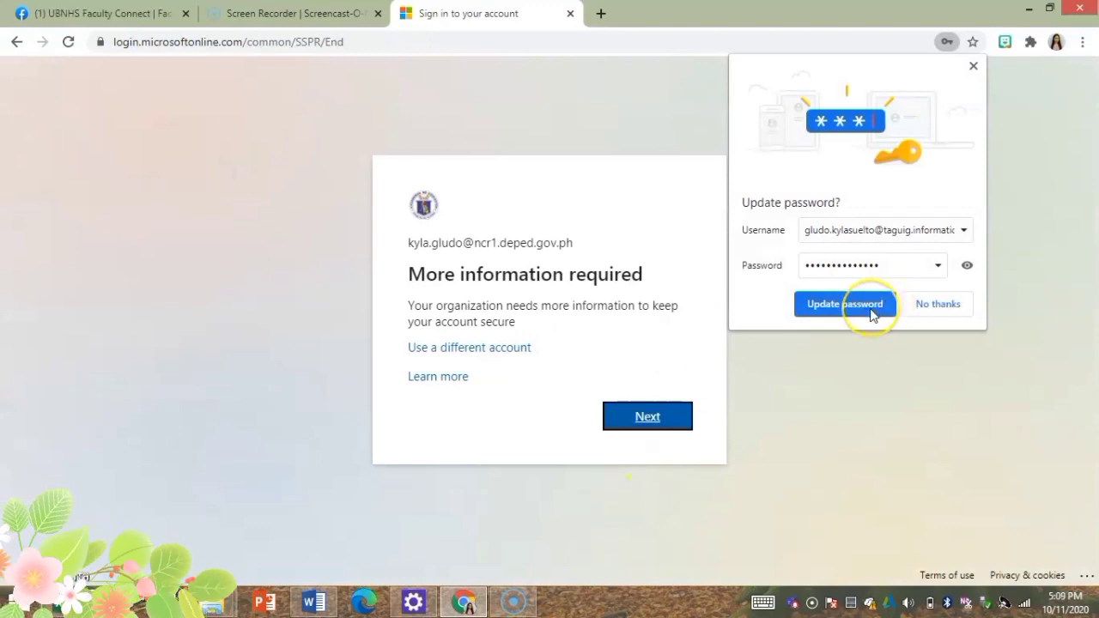
Decline Chrome's offer to update the saved password
click(941, 306)
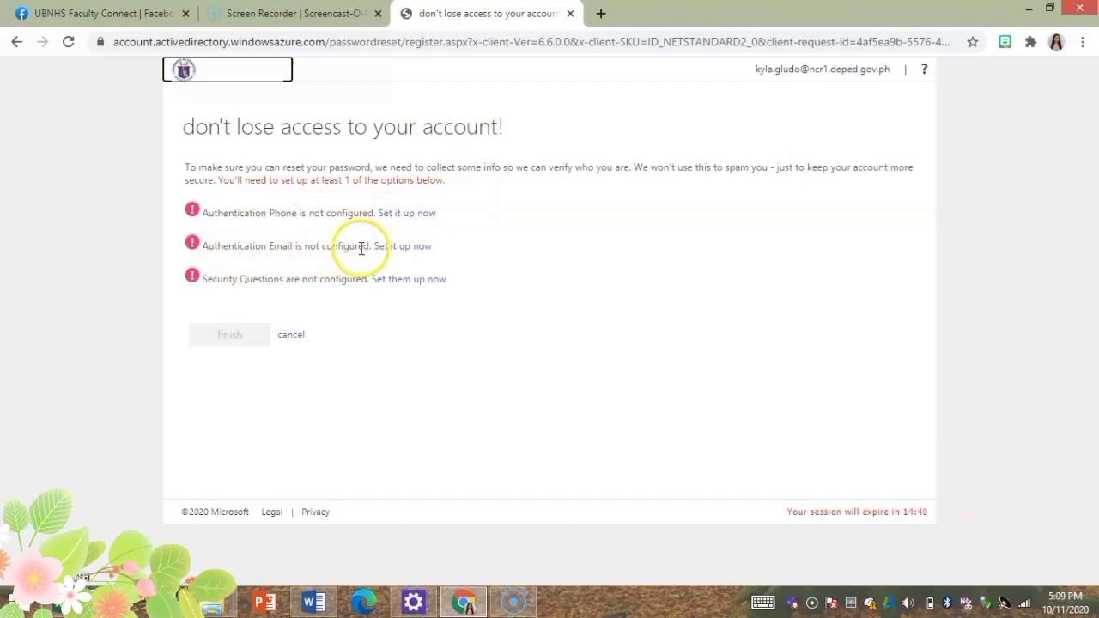
Register a Philippines mobile number as authentication phone and verify the texted code
click(412, 214)
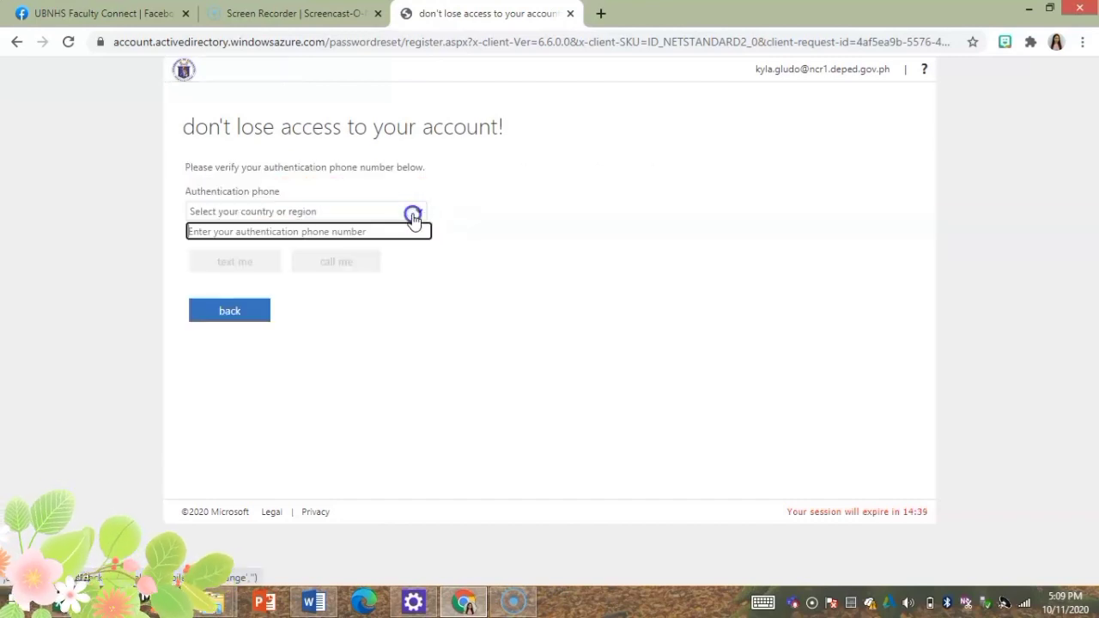
click(317, 234)
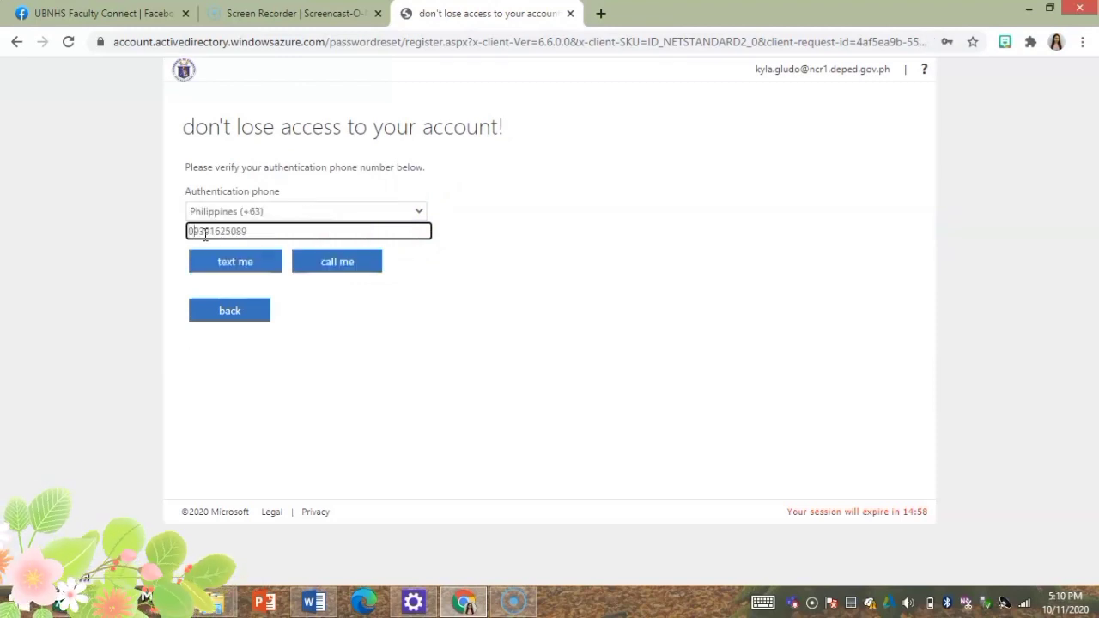
click(267, 269)
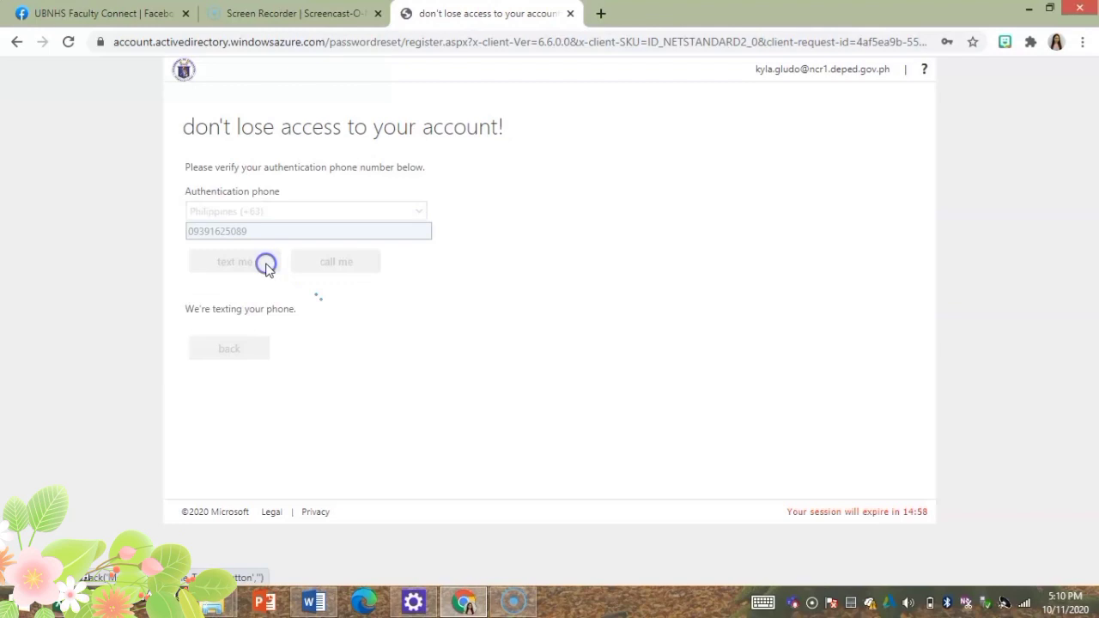
click(485, 395)
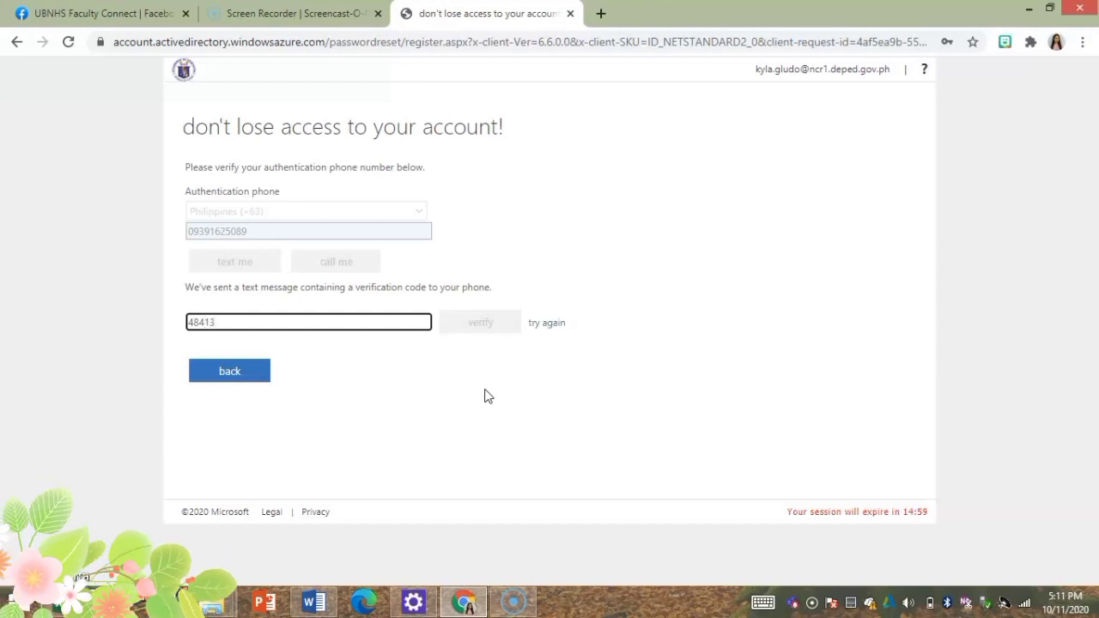
text(8)
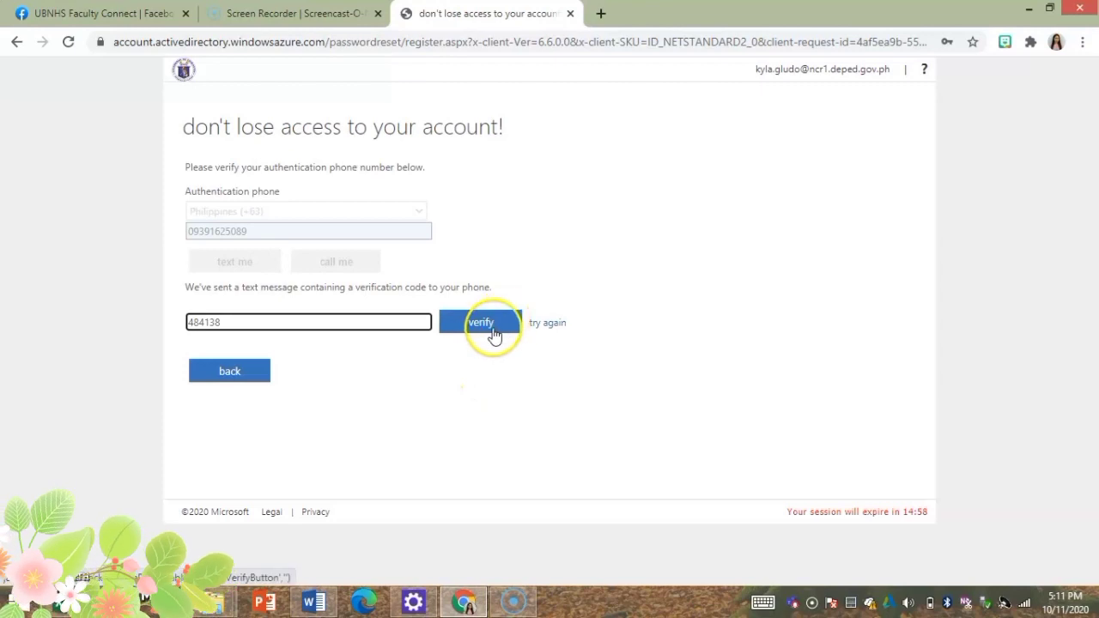
click(493, 333)
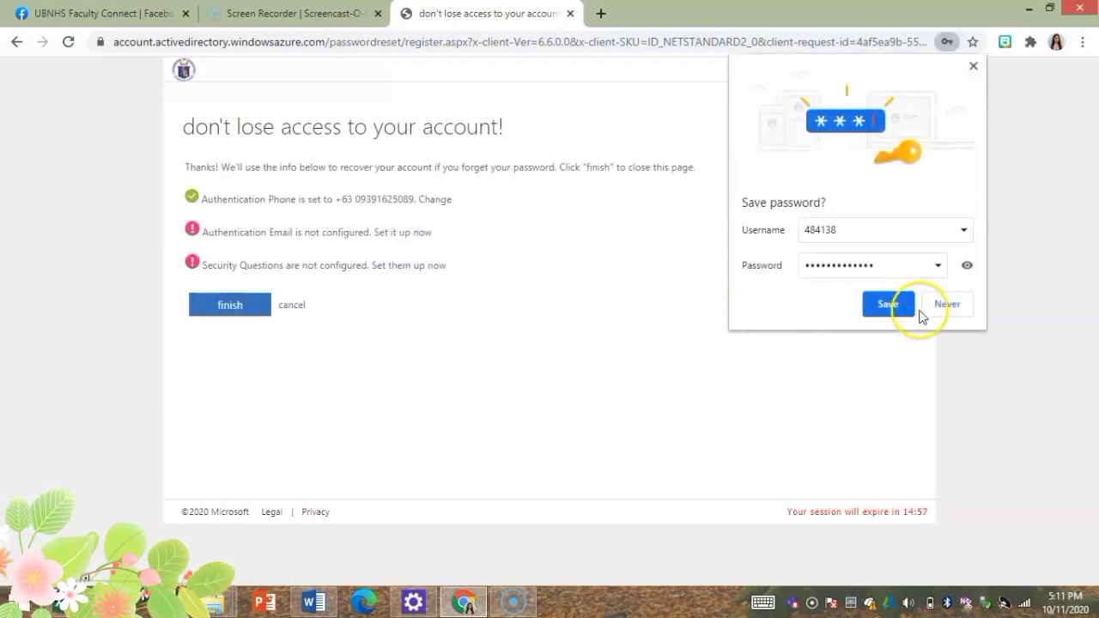
Save credentials in Chrome, stay signed in without future prompts, and close the welcome message
click(884, 303)
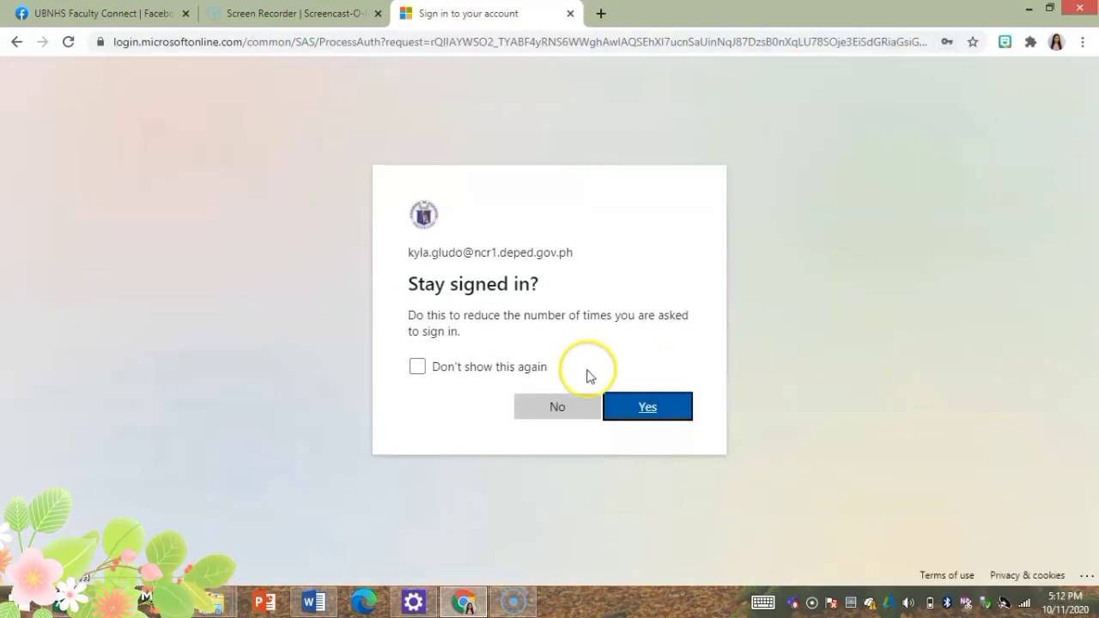
click(429, 378)
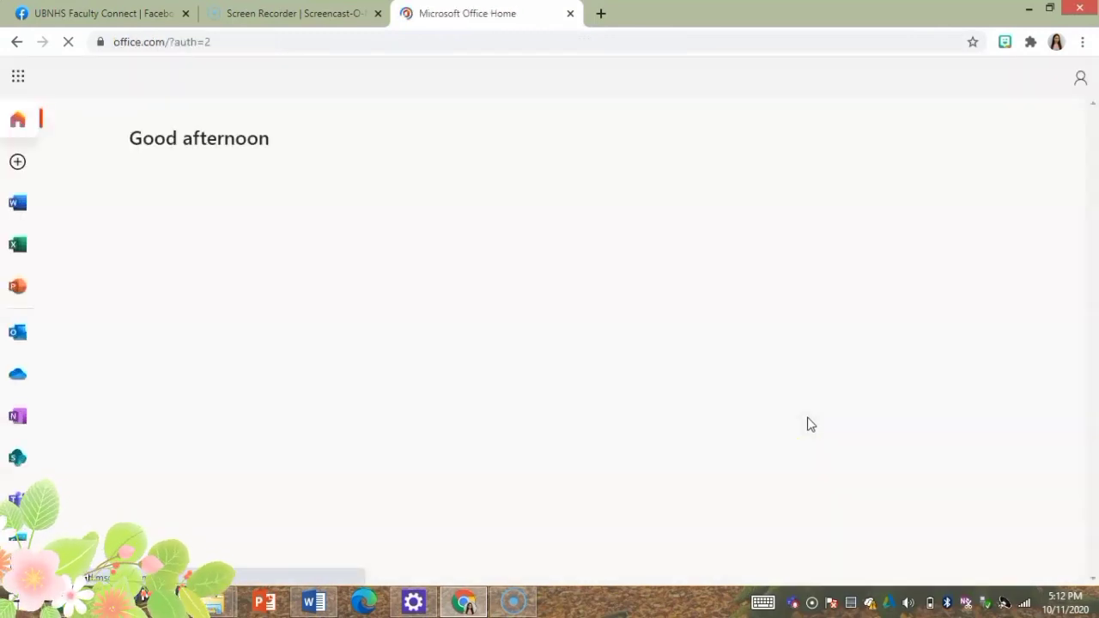
click(672, 426)
click(440, 517)
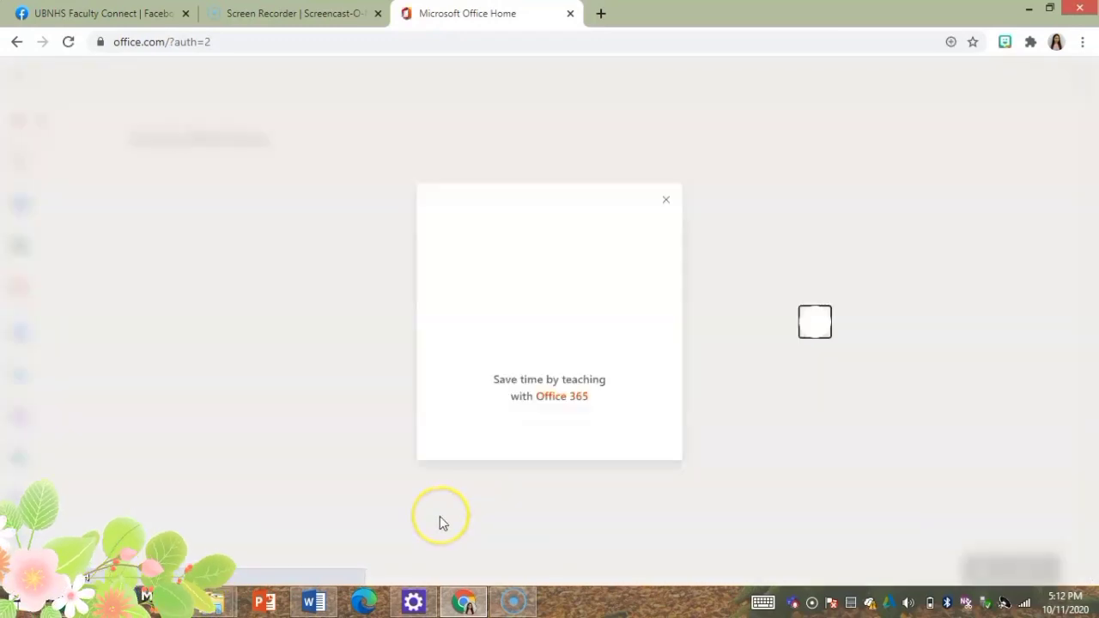
click(648, 346)
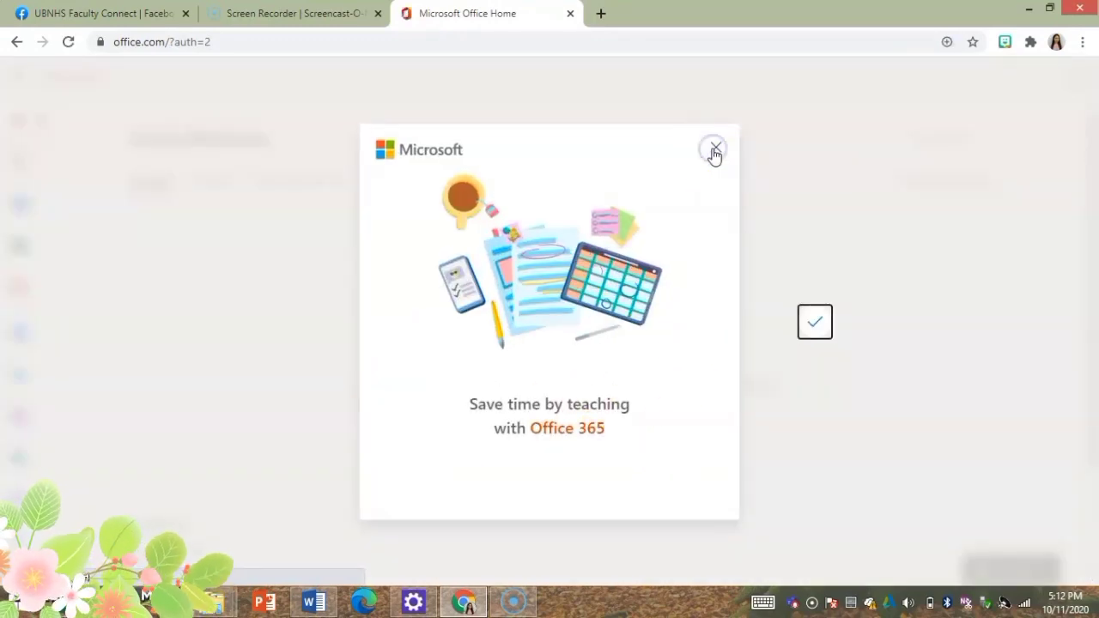
click(790, 326)
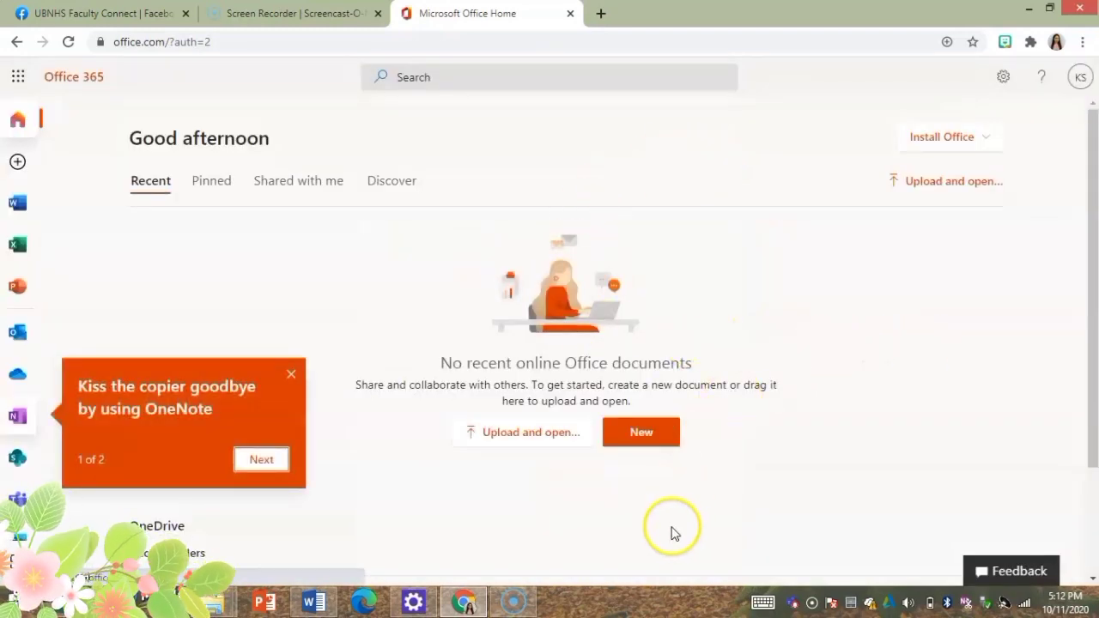
Dismiss the OneNote tip, reset page zoom to 100%, and open the Office app launcher
click(291, 373)
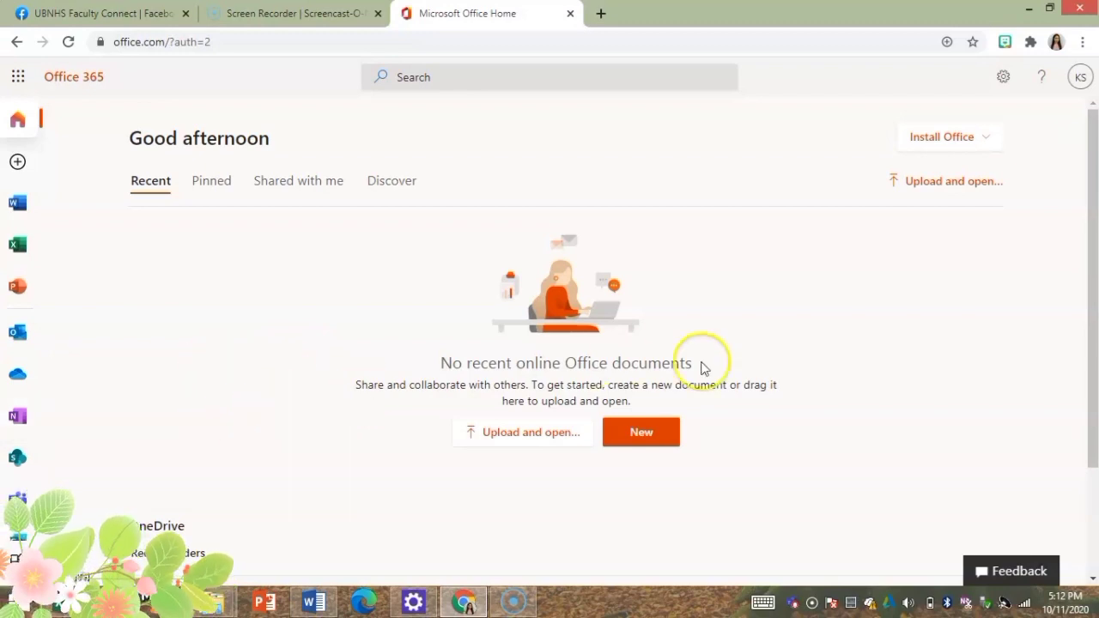
drag(1094, 295, 1093, 451)
scroll(1093, 453, up, 6)
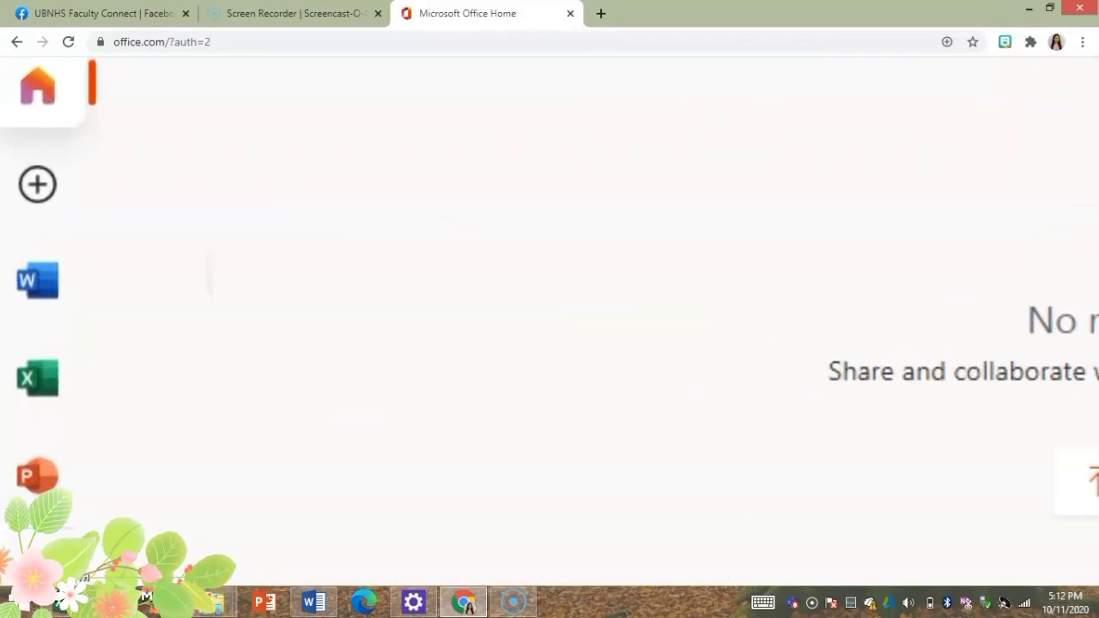
scroll(549, 326, down, 3)
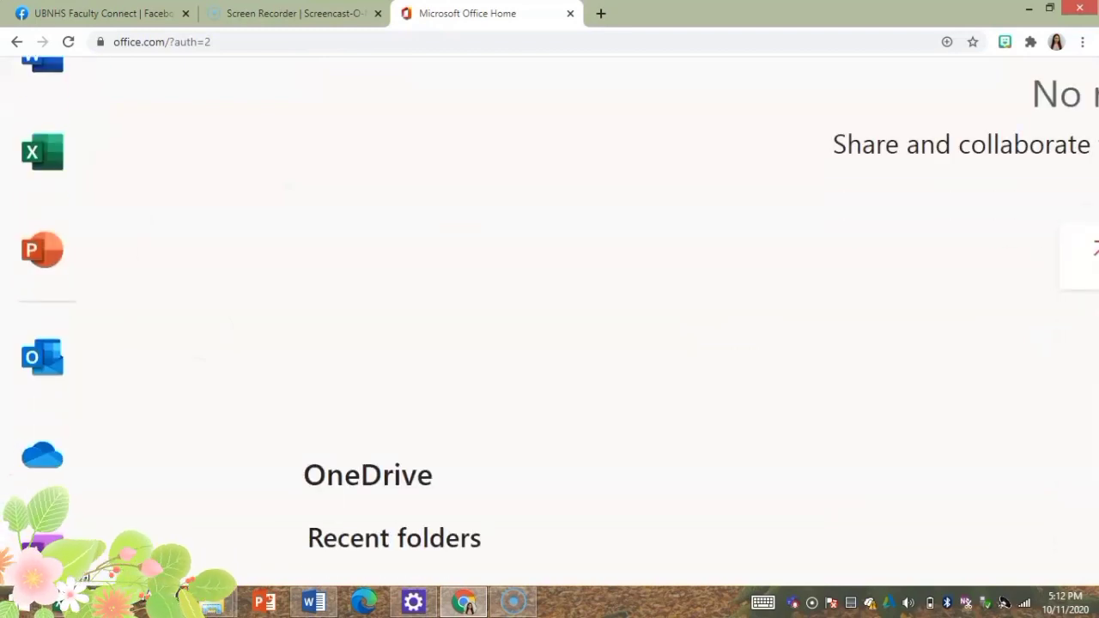
scroll(549, 326, down, 4)
scroll(549, 326, down, 1)
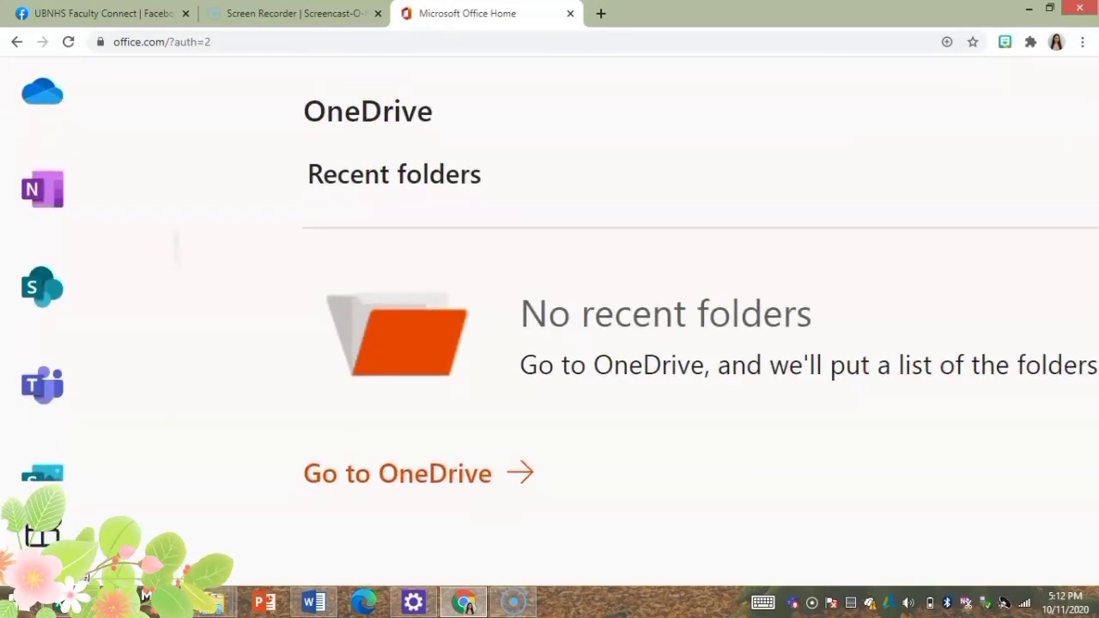
scroll(550, 326, up, 4)
scroll(549, 326, down, 1)
key(ctrl+0)
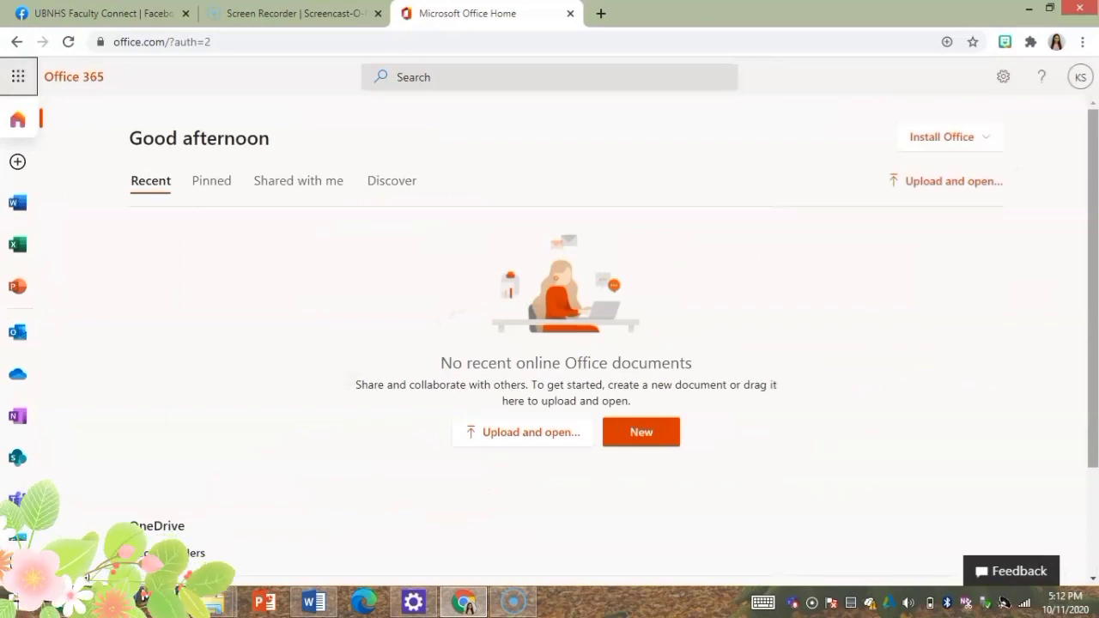
click(18, 76)
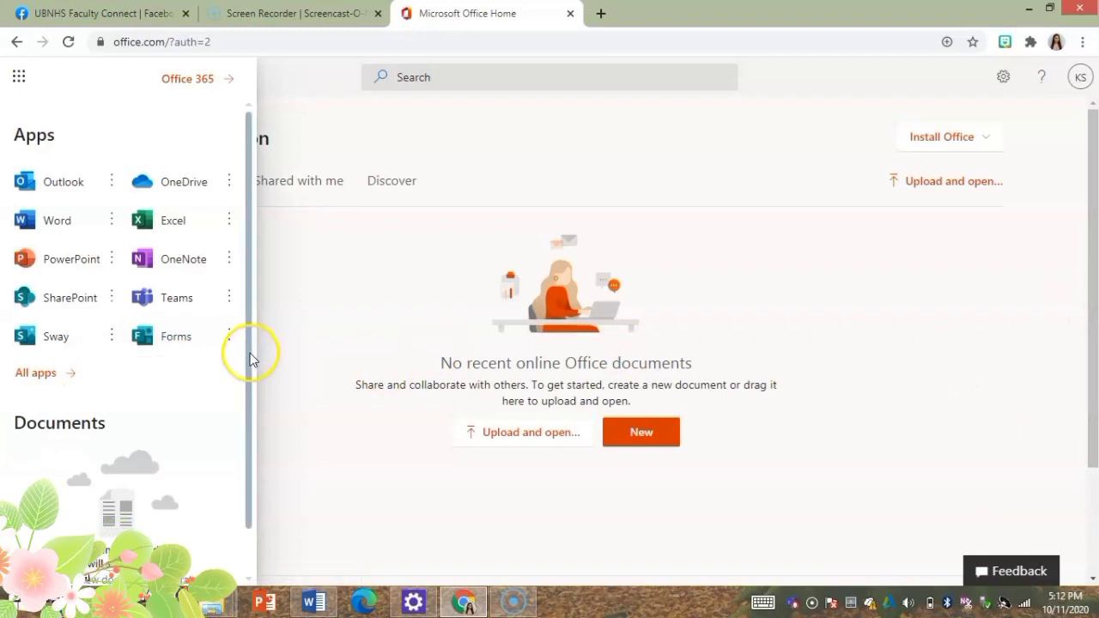
In the home page Settings panel, pick the Beach Sunset theme and enable Dark Mode, dismissing the feedback prompt
drag(248, 359, 248, 290)
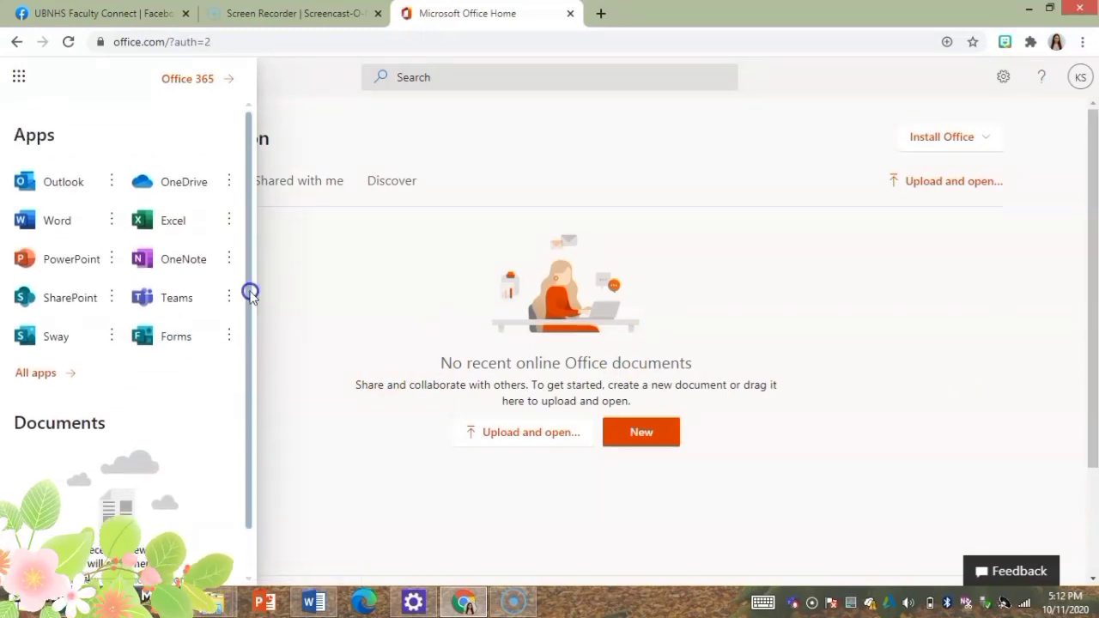
click(1000, 79)
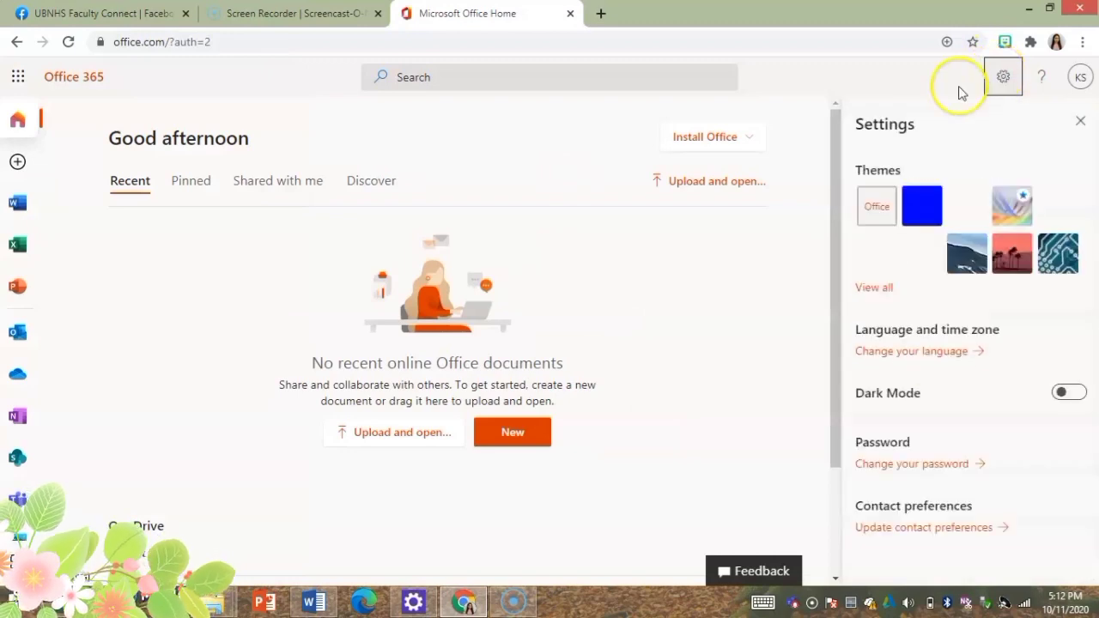
click(1009, 273)
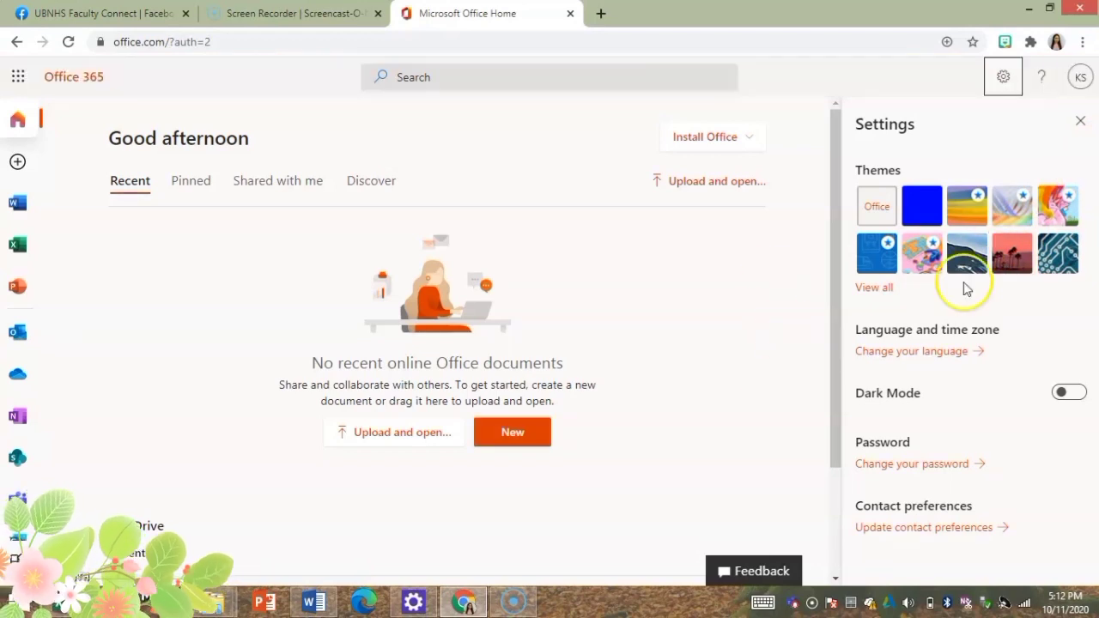
click(1009, 271)
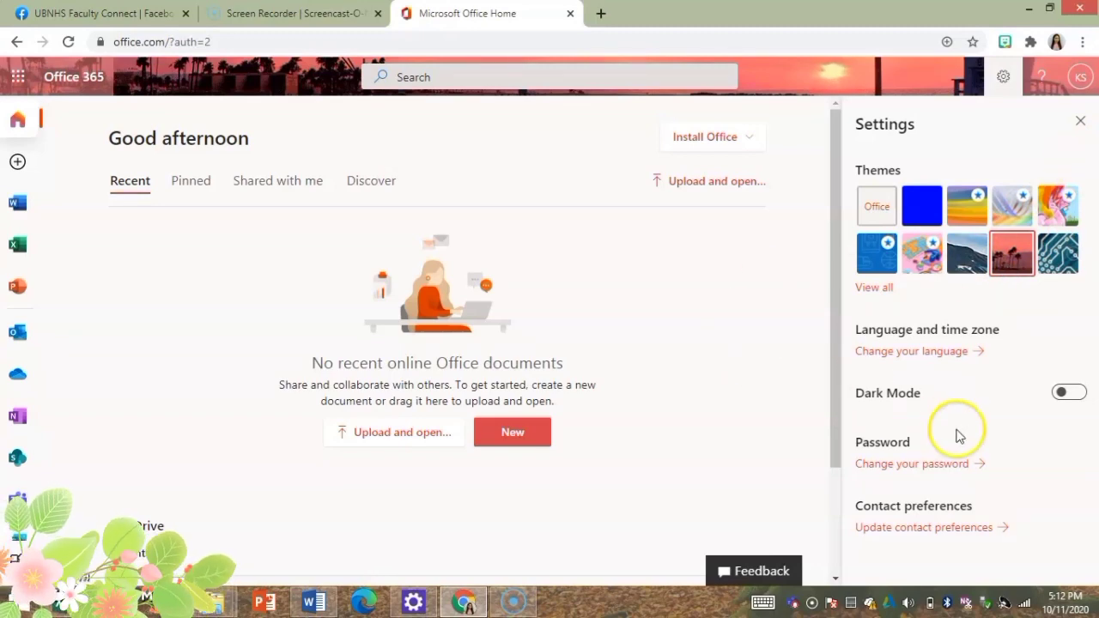
click(1077, 395)
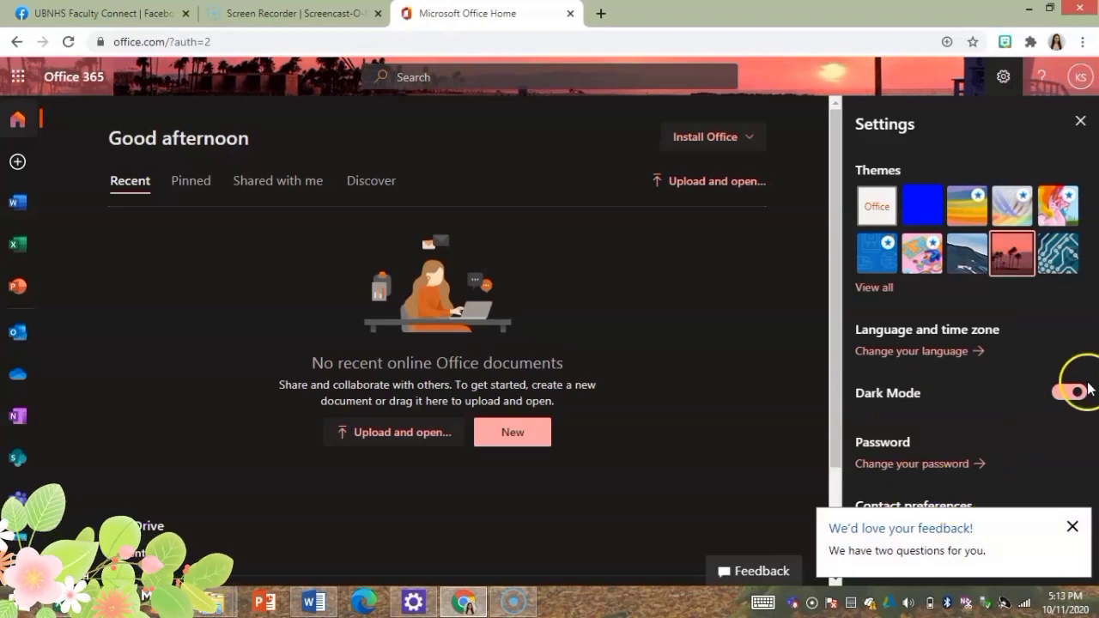
click(1071, 527)
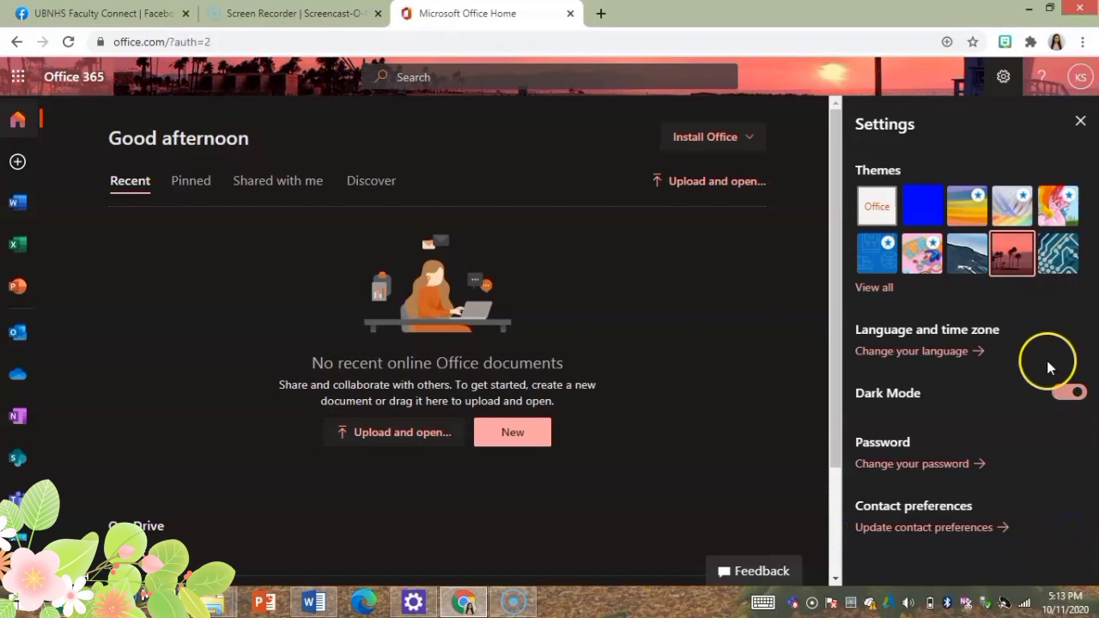